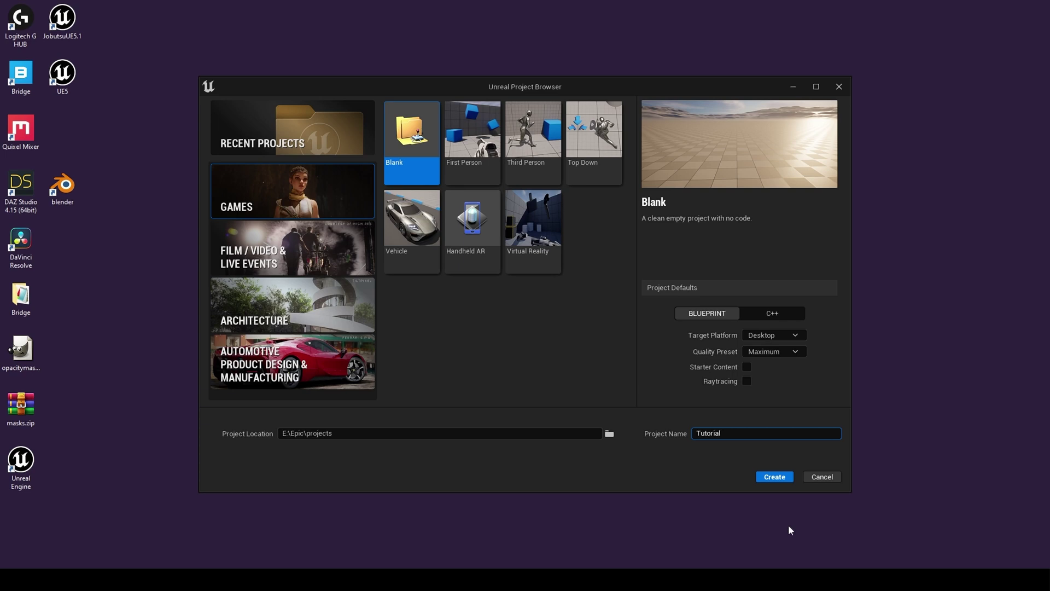
Create the blank Blueprint game project named Tutorial.
{"action": "left_click", "coordinate": [769, 479]}
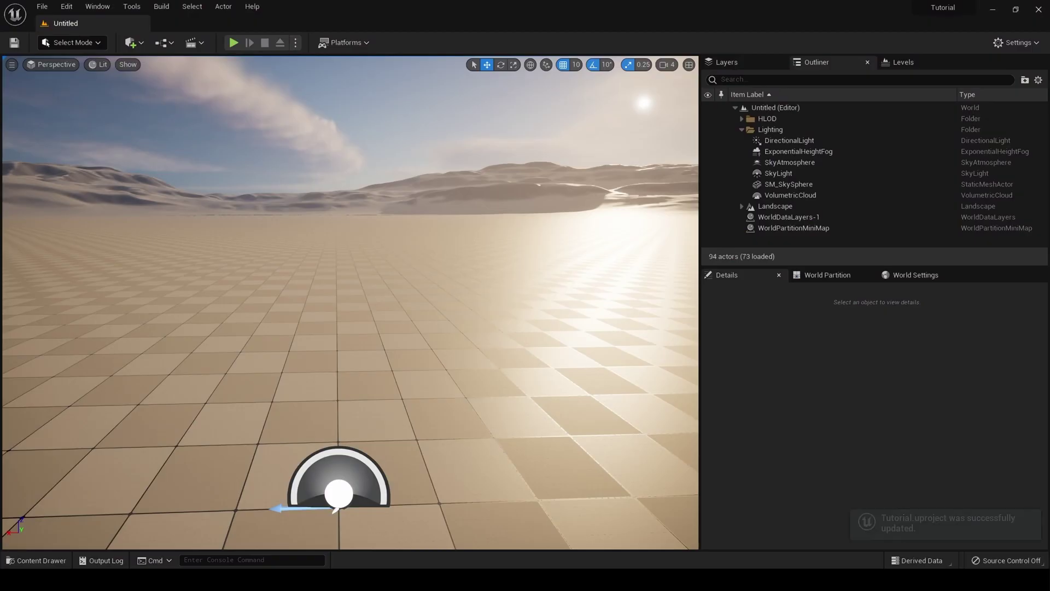
Add the Third Person feature pack to the Tutorial project from the Content Drawer.
{"action": "left_click", "coordinate": [28, 561]}
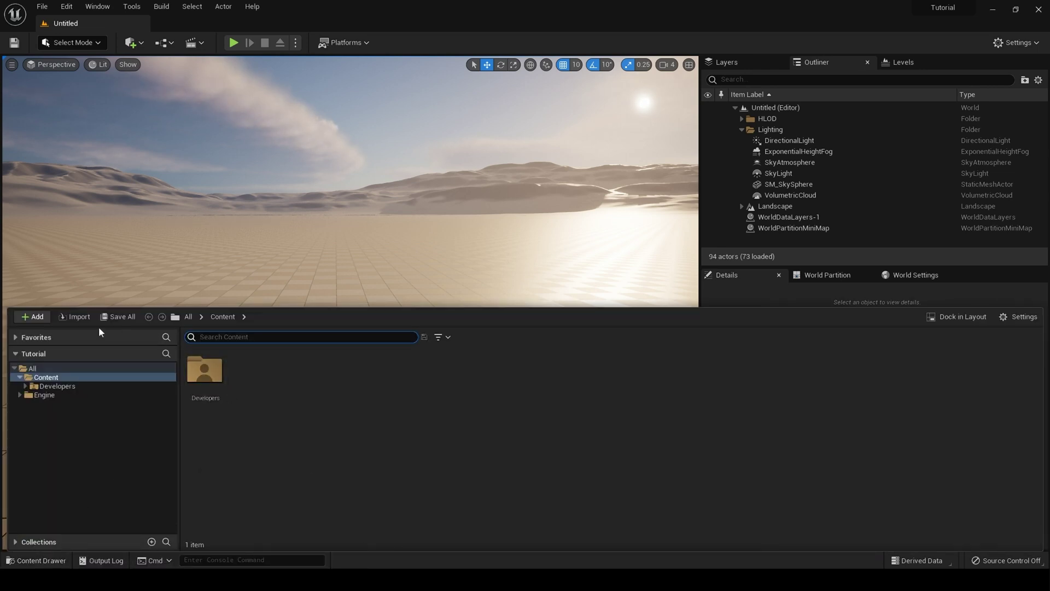
{"action": "left_click", "coordinate": [36, 318]}
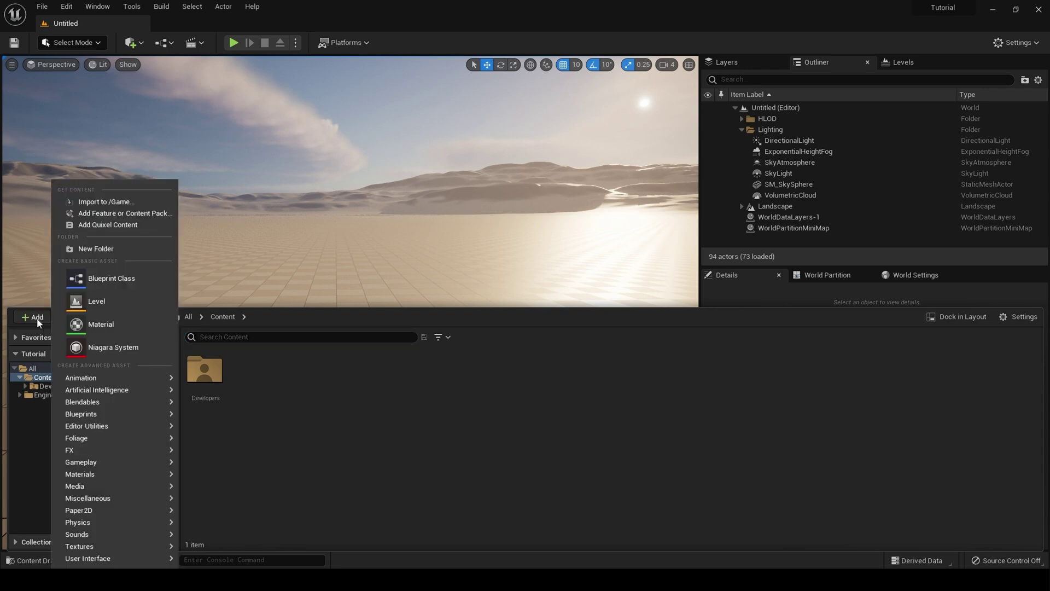
{"action": "left_click", "coordinate": [117, 216]}
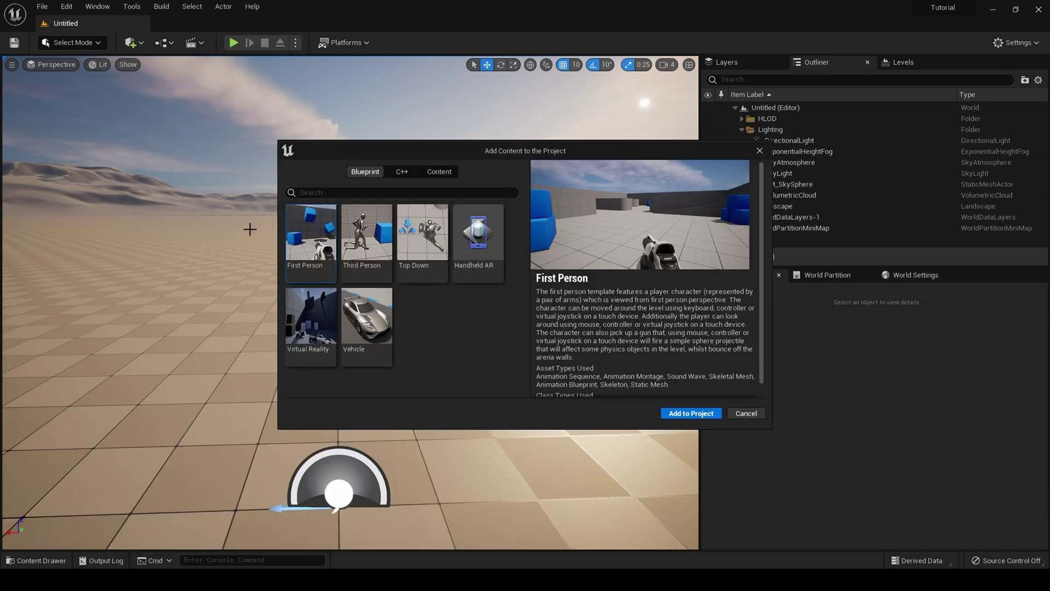
{"action": "left_click", "coordinate": [374, 241]}
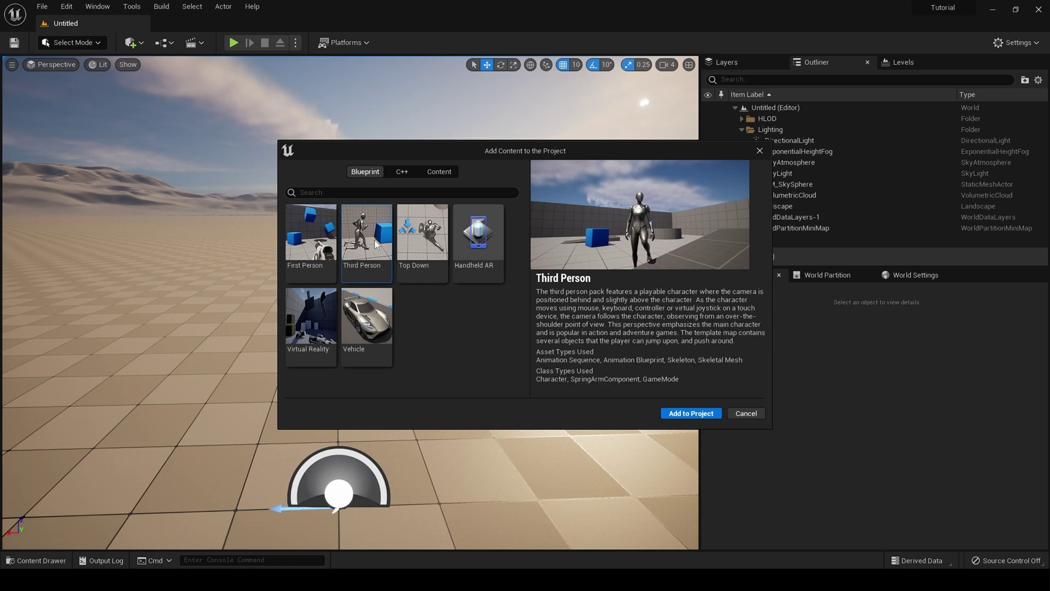
{"action": "left_click", "coordinate": [710, 415]}
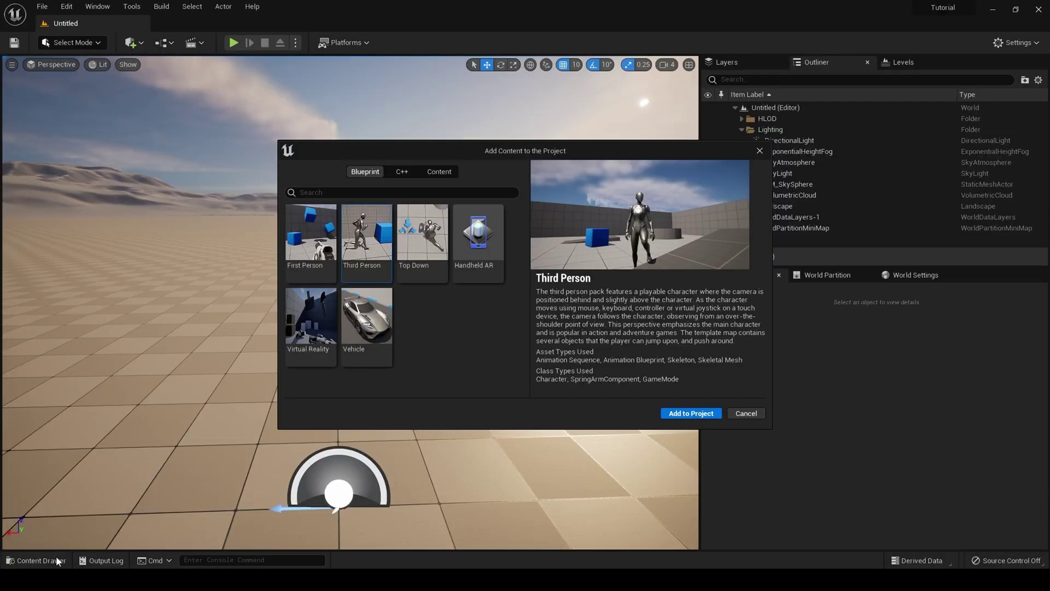
{"action": "left_click", "coordinate": [760, 151]}
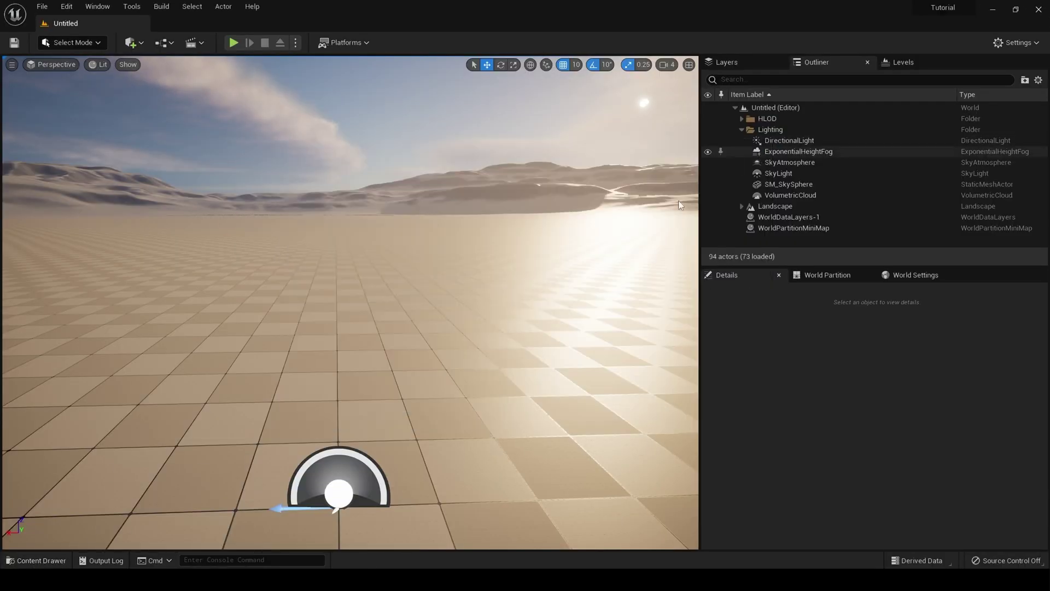
Browse Characters > Mannequins > Meshes, then open the Rigs folder and select IK_Mannequin.
{"action": "left_click", "coordinate": [37, 560]}
{"action": "double_click", "coordinate": [204, 382]}
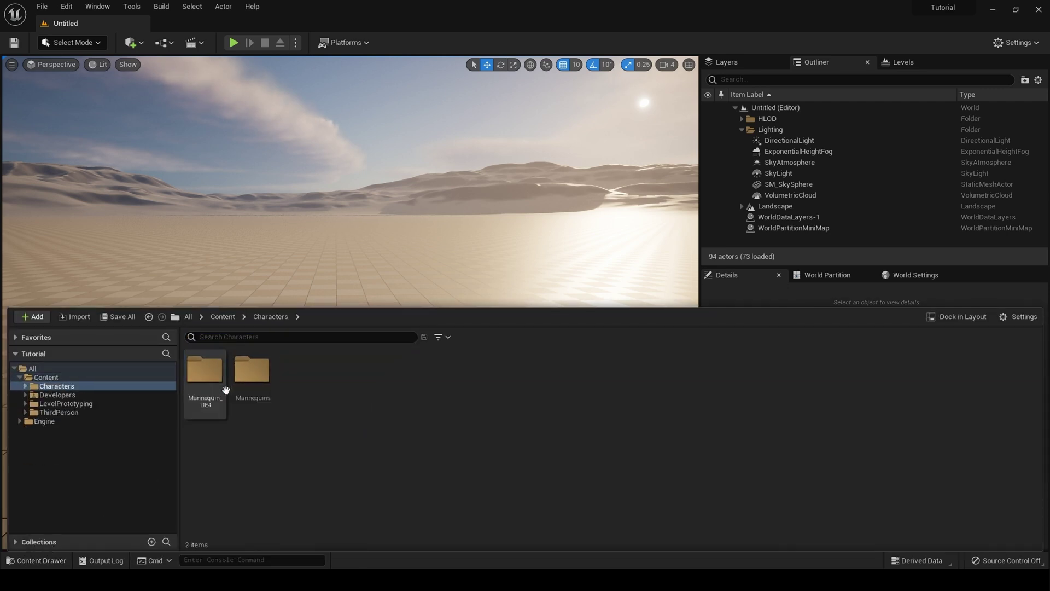
{"action": "double_click", "coordinate": [245, 404]}
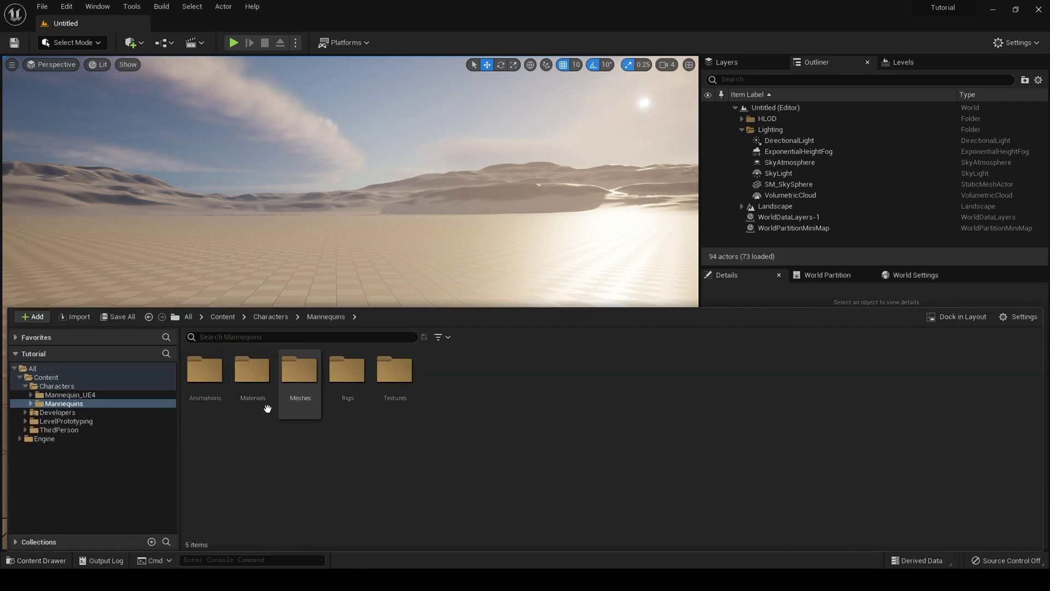
{"action": "double_click", "coordinate": [299, 401]}
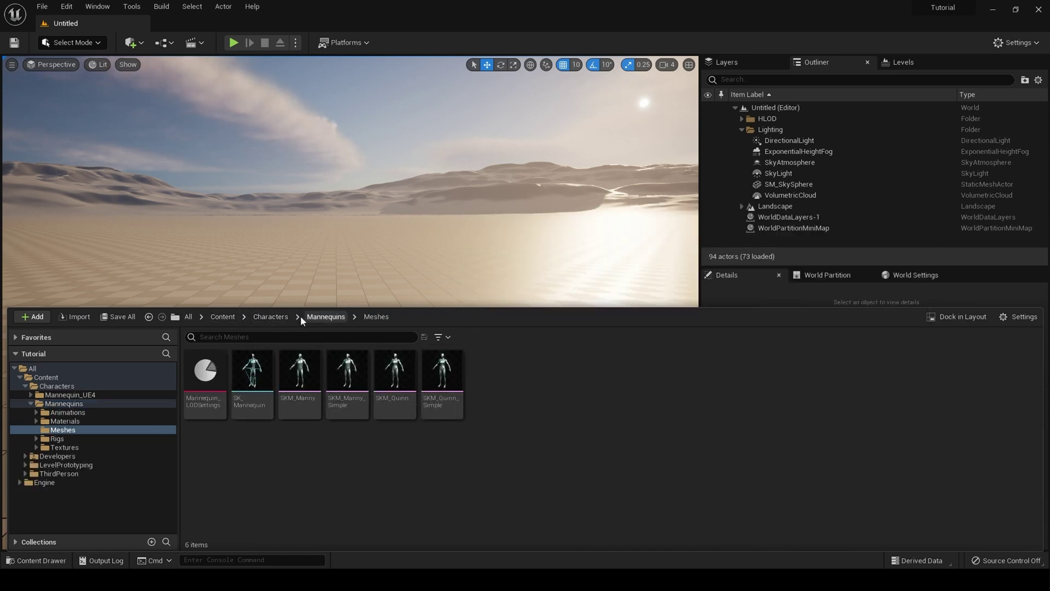
{"action": "left_click", "coordinate": [326, 317]}
{"action": "double_click", "coordinate": [347, 372]}
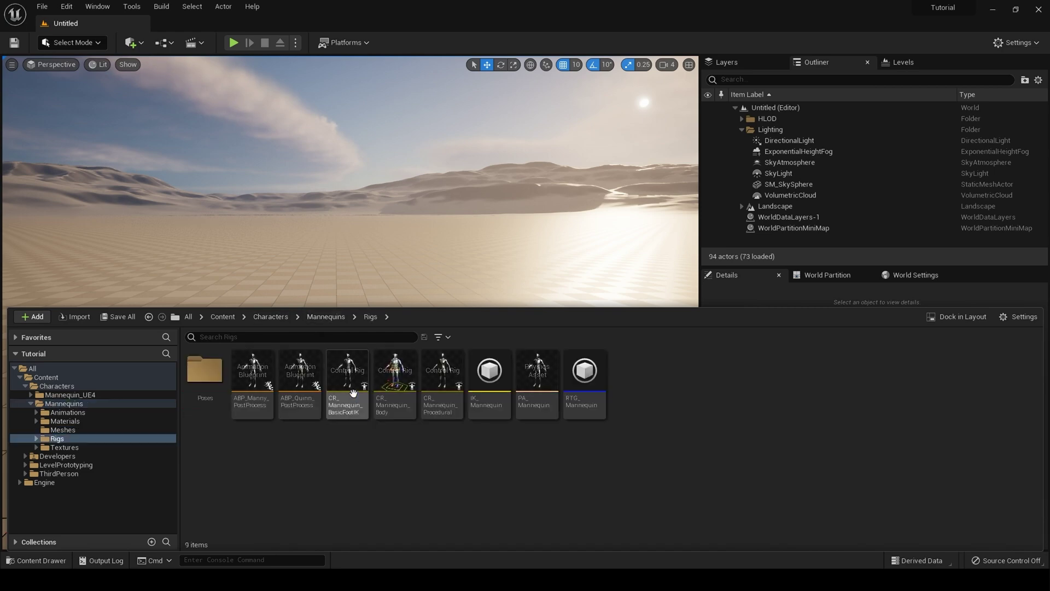
{"action": "left_click", "coordinate": [488, 400]}
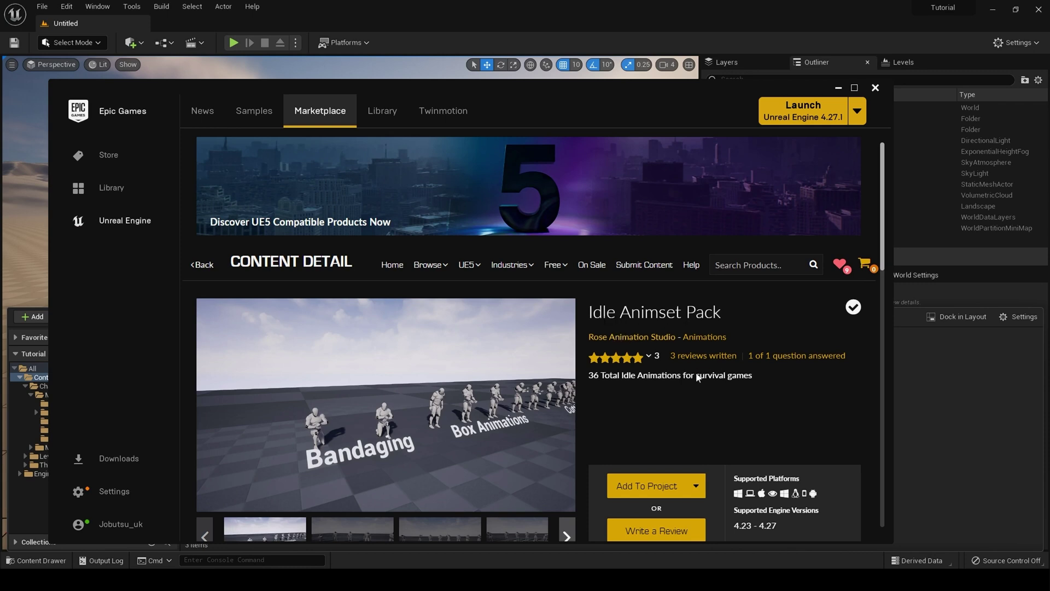
Add the Idle Animset Pack to the Tutorial project using engine version 4.27.
{"action": "left_click", "coordinate": [662, 487]}
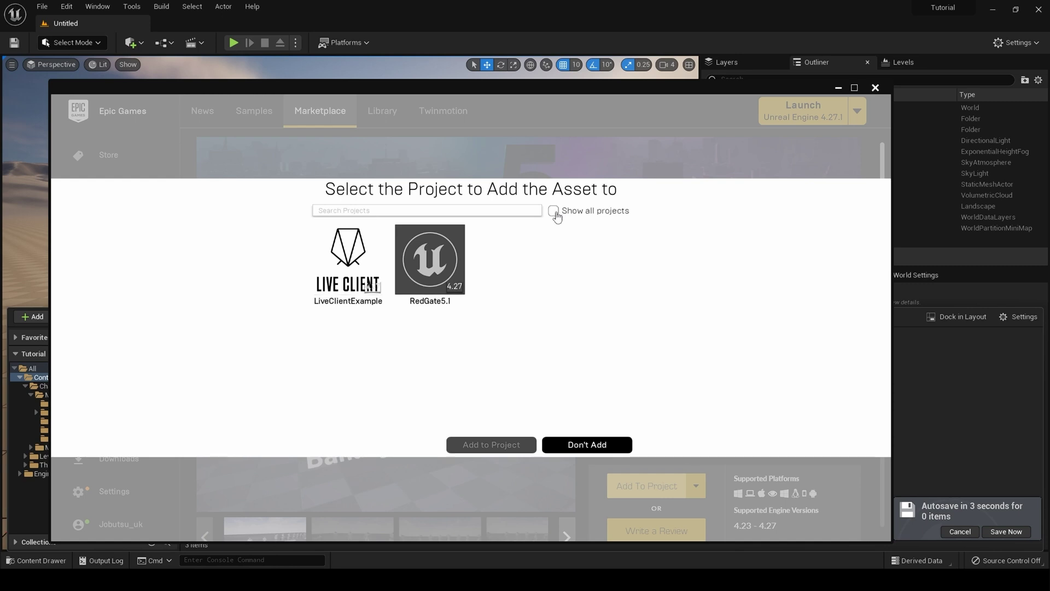
{"action": "left_click", "coordinate": [555, 215]}
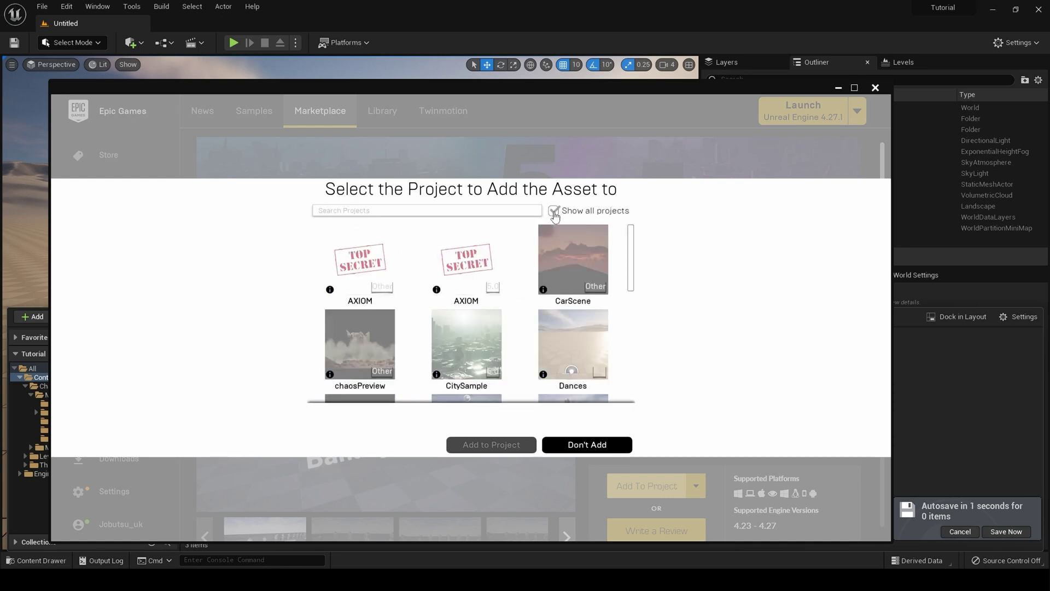
{"action": "scroll", "coordinate": [633, 263], "scroll_direction": "down", "scroll_amount": 10}
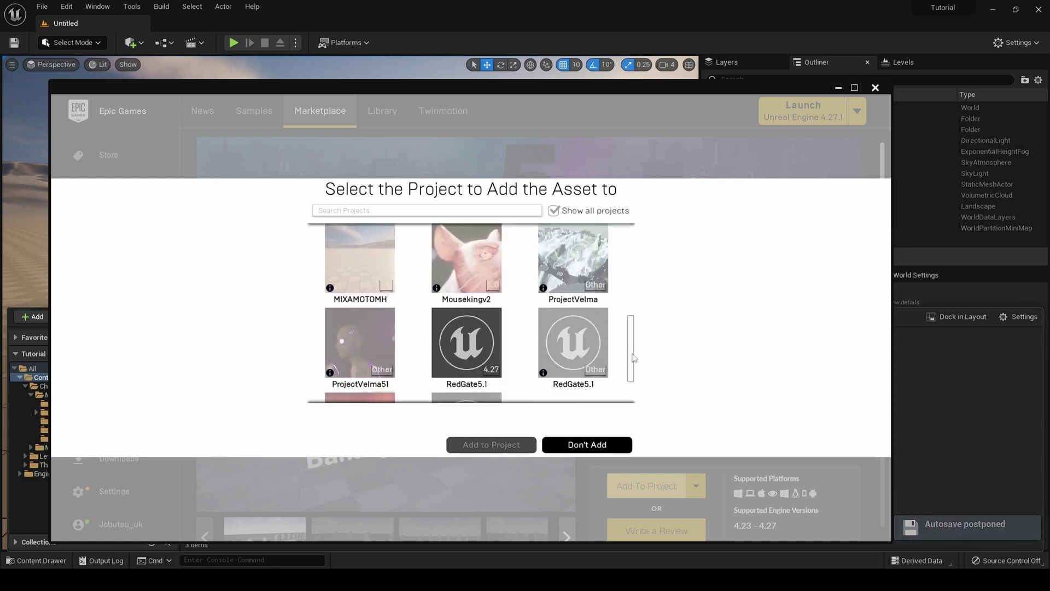
{"action": "left_click", "coordinate": [464, 349]}
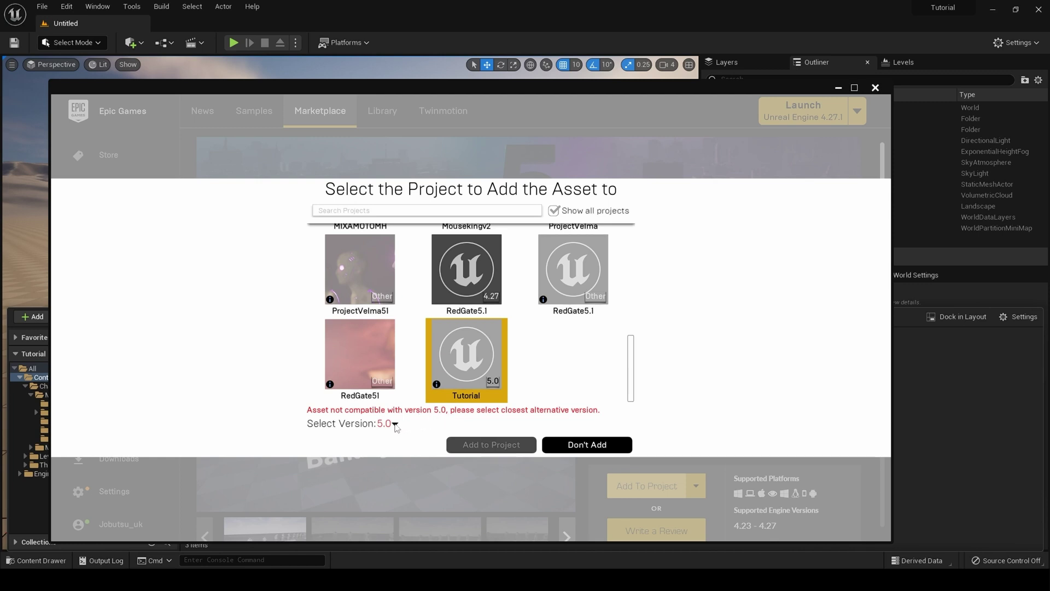
{"action": "left_click", "coordinate": [395, 424]}
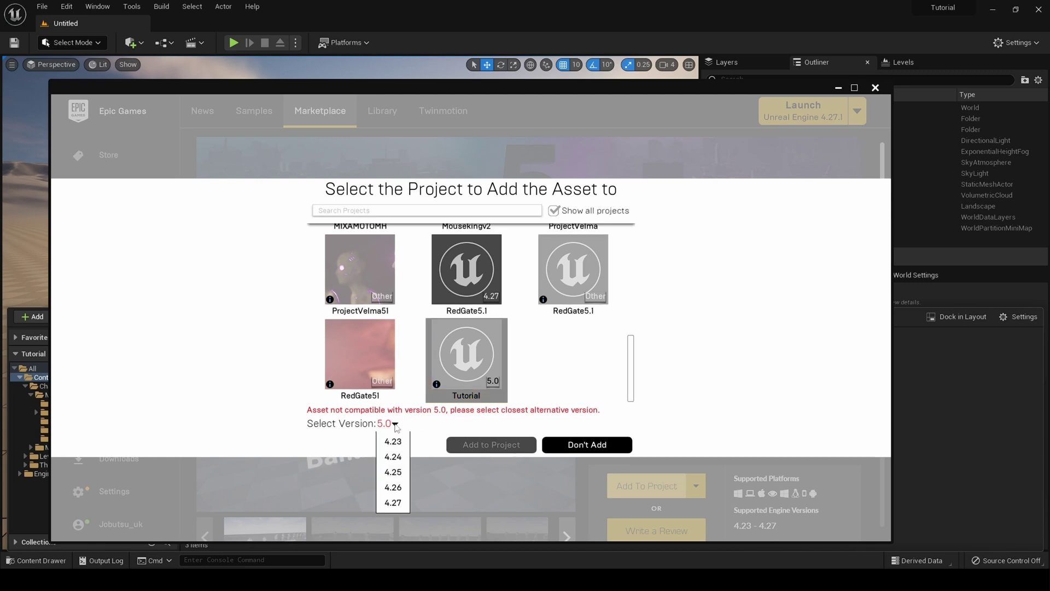
{"action": "left_click", "coordinate": [396, 503]}
{"action": "left_click", "coordinate": [491, 445]}
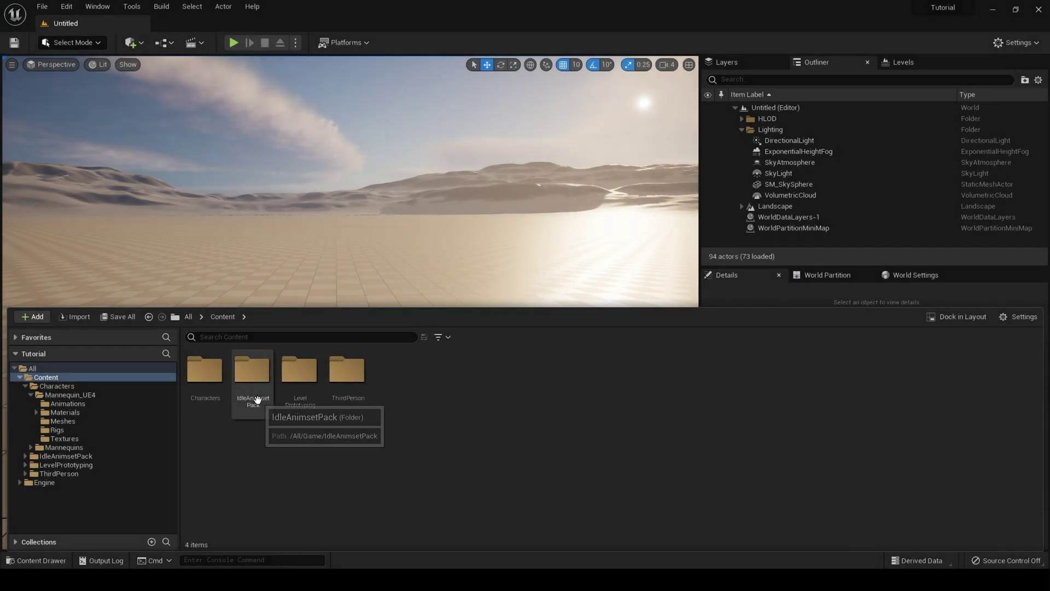
Open IdleAnimsetPack > Animations and preview Place_Bait_To_Rod, then close the preview.
{"action": "left_click", "coordinate": [257, 393]}
{"action": "double_click", "coordinate": [257, 393]}
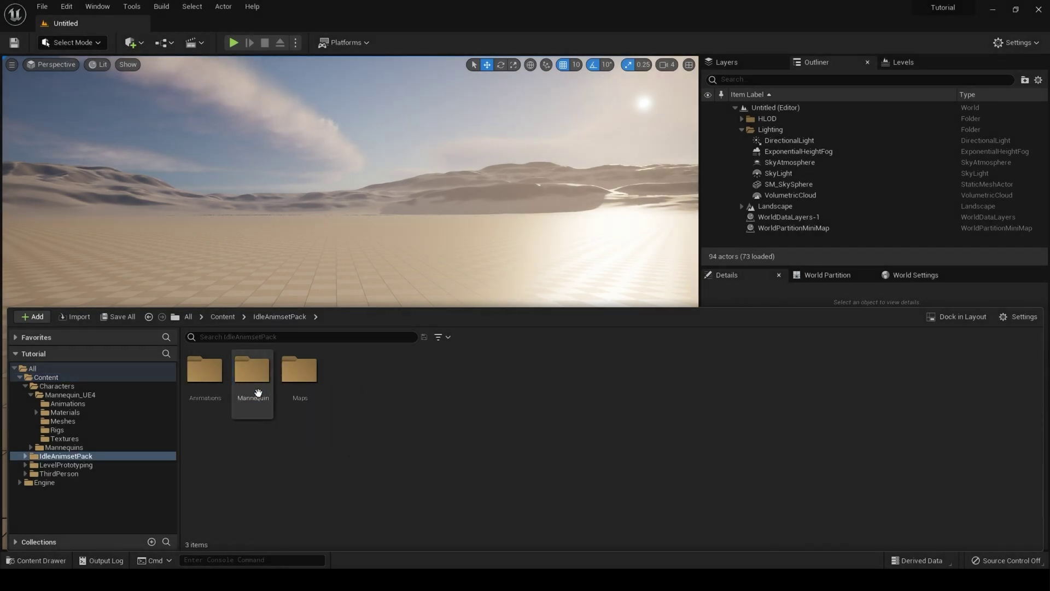
{"action": "left_click", "coordinate": [222, 393]}
{"action": "double_click", "coordinate": [221, 393]}
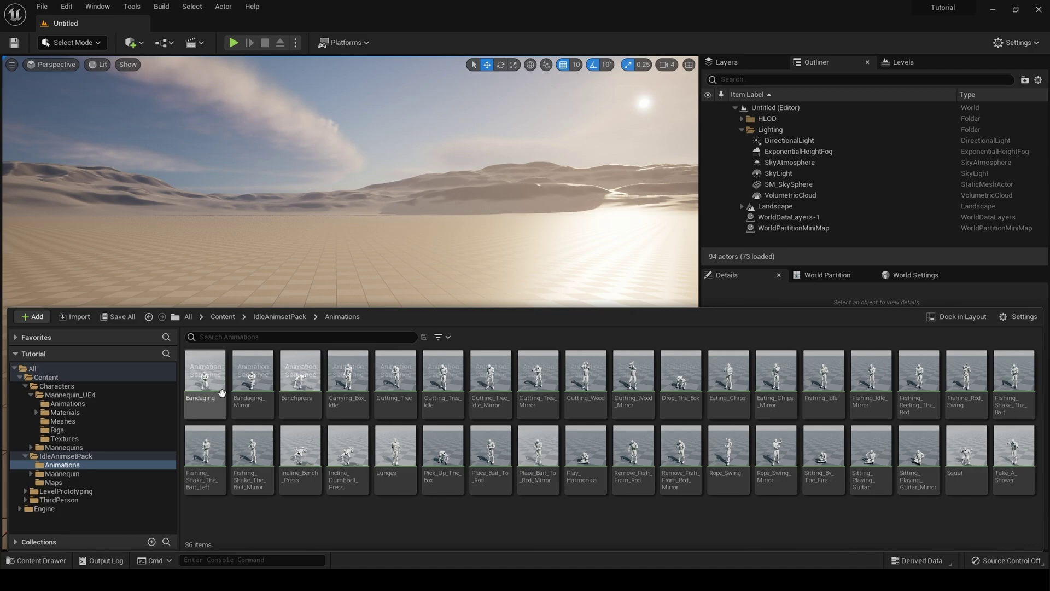
{"action": "left_click", "coordinate": [500, 460]}
{"action": "double_click", "coordinate": [500, 460]}
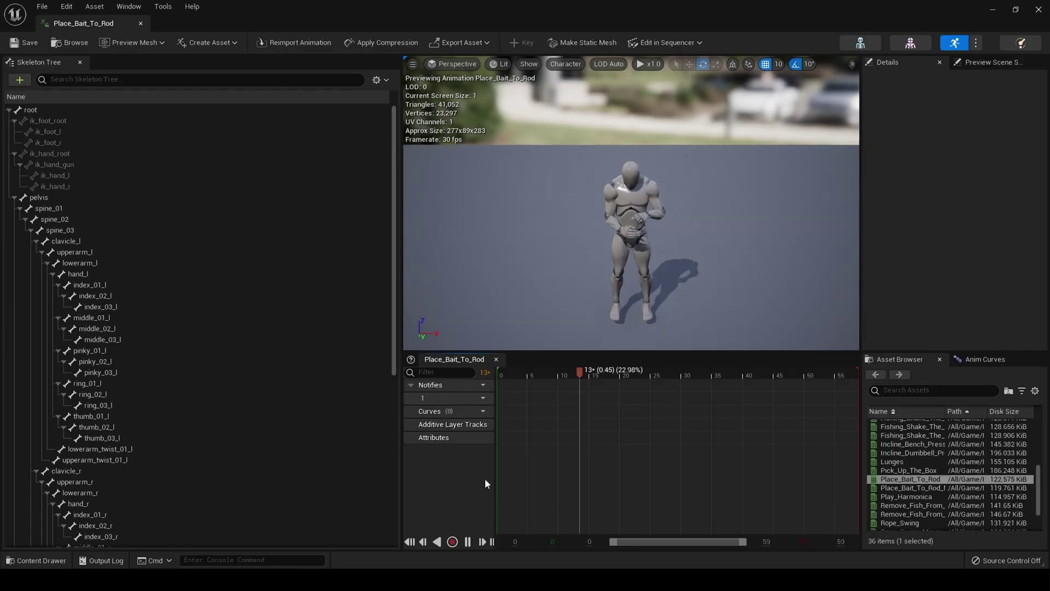
{"action": "left_click", "coordinate": [1039, 9]}
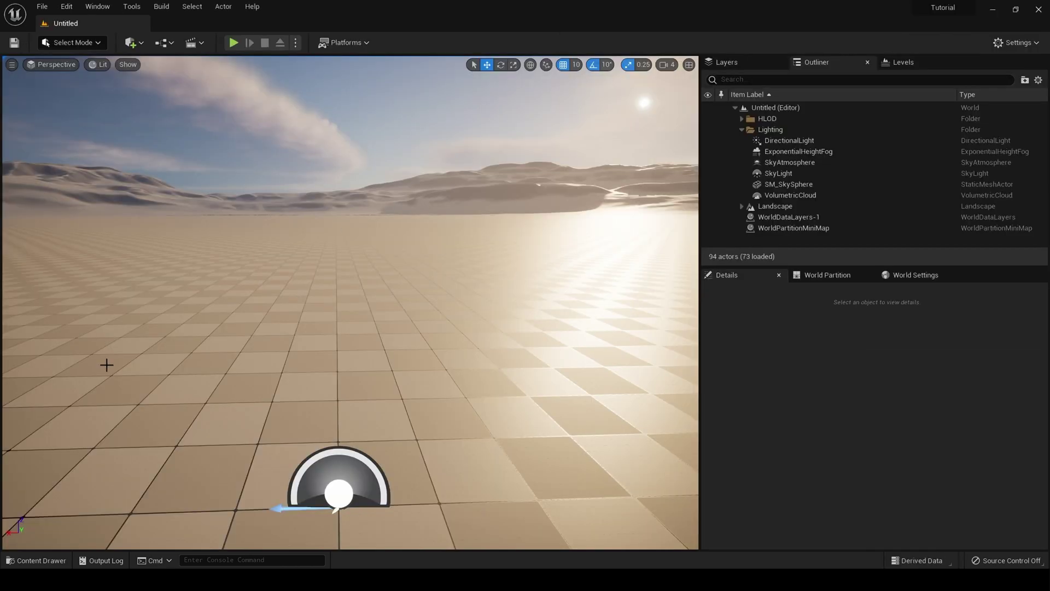
{"action": "left_click", "coordinate": [39, 561]}
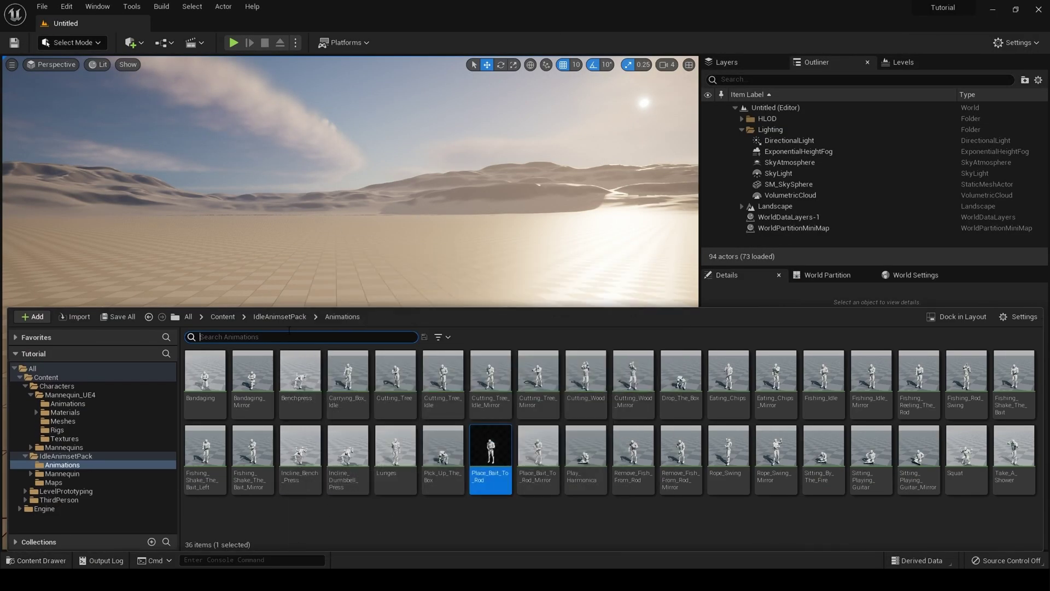
Navigate to IdleAnimsetPack > Mannequin > Character > Mesh and select UE4_Mannequin_Skeleton.
{"action": "left_click", "coordinate": [280, 317]}
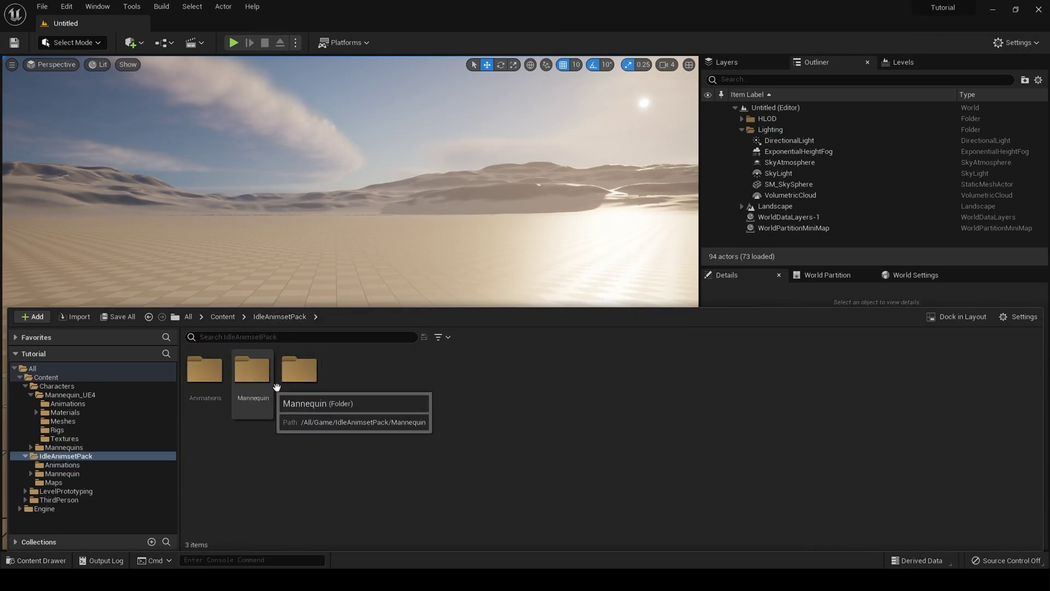
{"action": "left_click", "coordinate": [259, 399]}
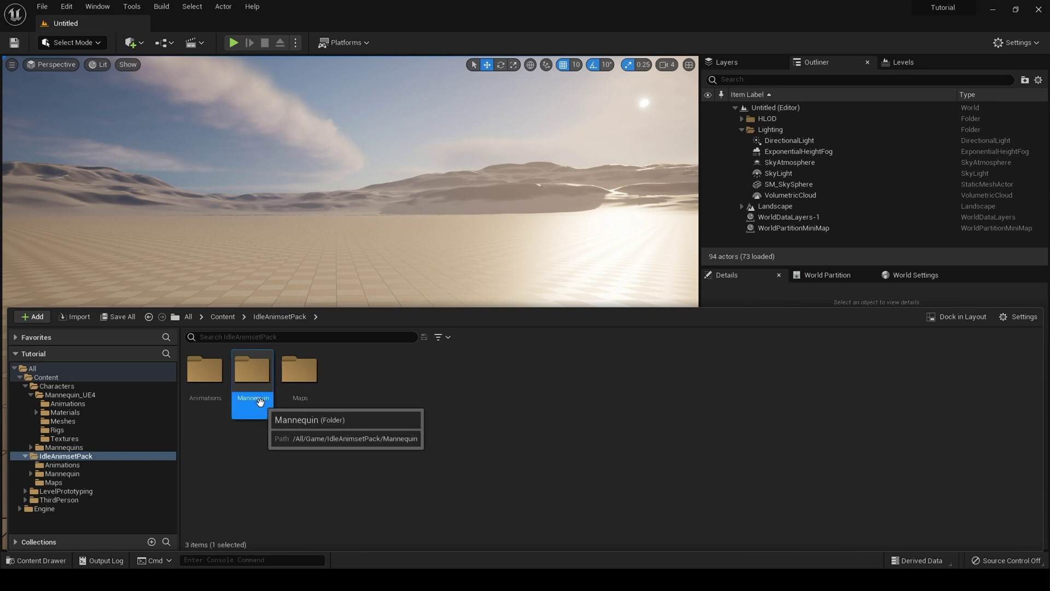
{"action": "double_click", "coordinate": [260, 401]}
{"action": "double_click", "coordinate": [213, 395]}
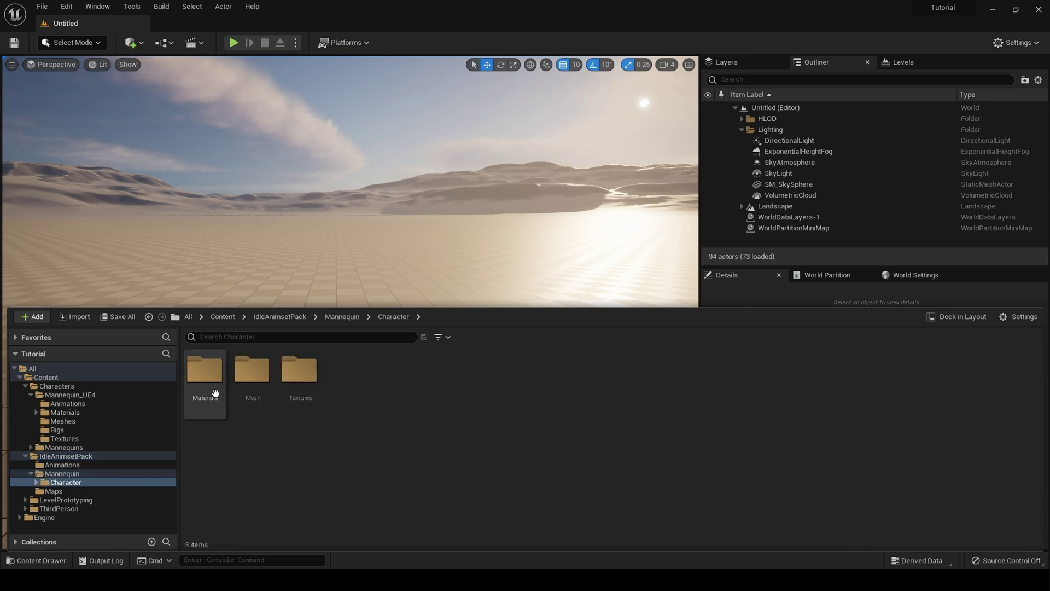
{"action": "double_click", "coordinate": [250, 398]}
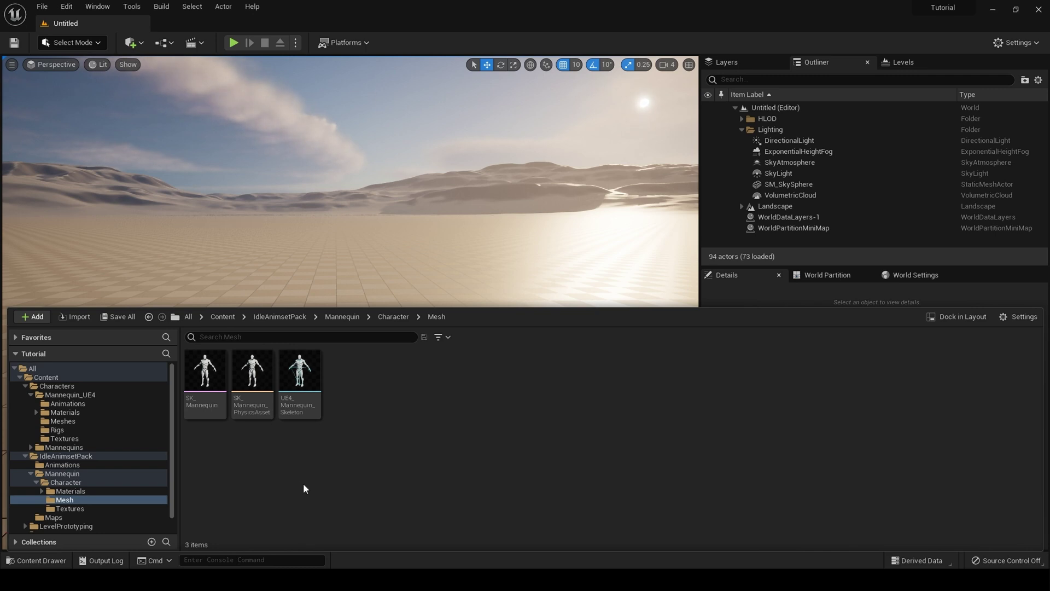
{"action": "left_click", "coordinate": [305, 412]}
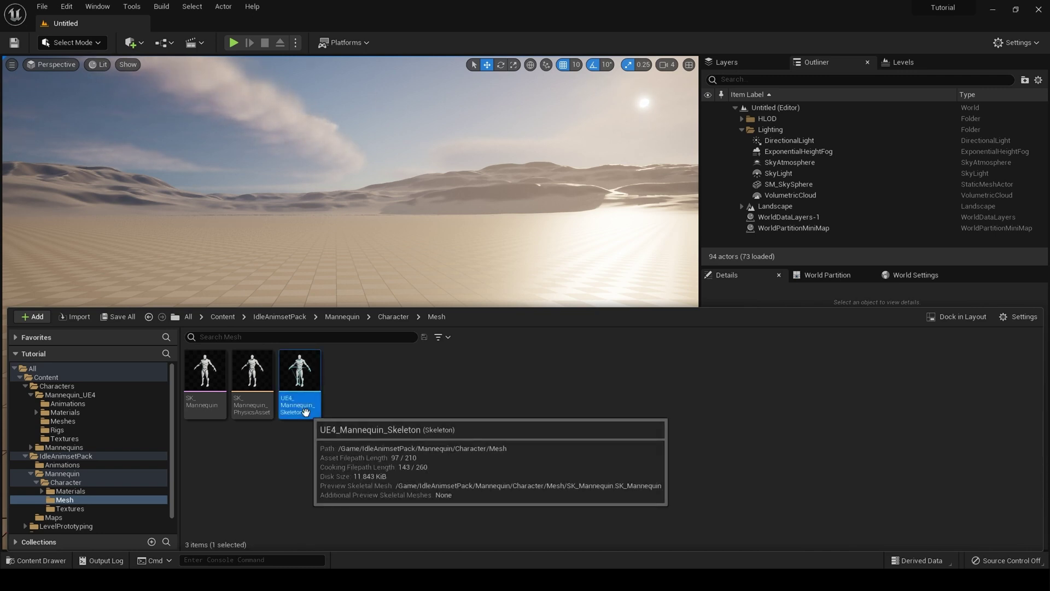
Delete UE4_Mannequin_Skeleton, replacing its references with SK_Mannequin_Skeleton, and save the changed assets.
{"action": "right_click", "coordinate": [305, 411]}
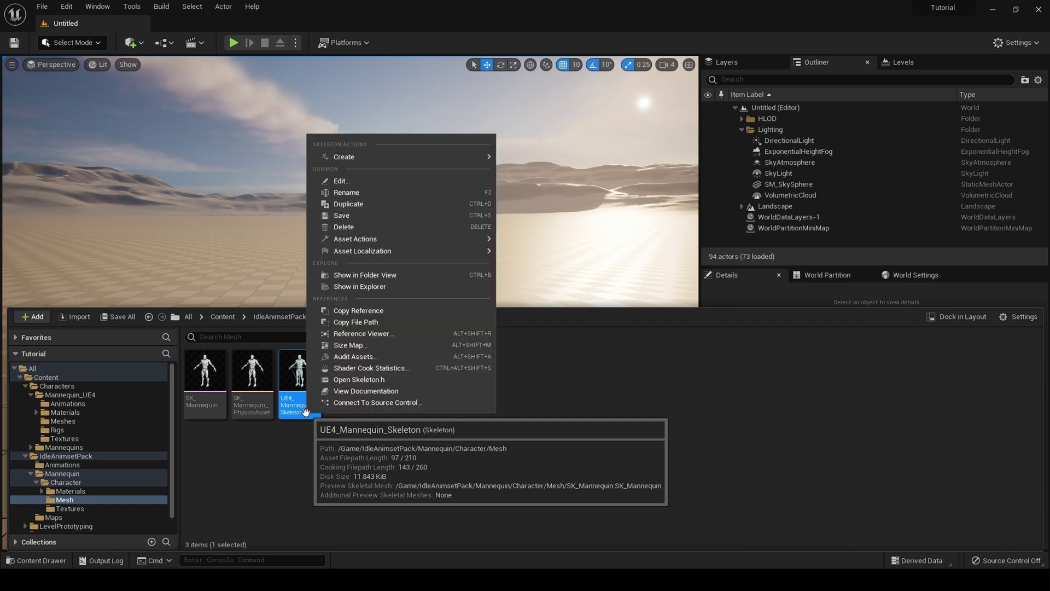
{"action": "left_click", "coordinate": [385, 231]}
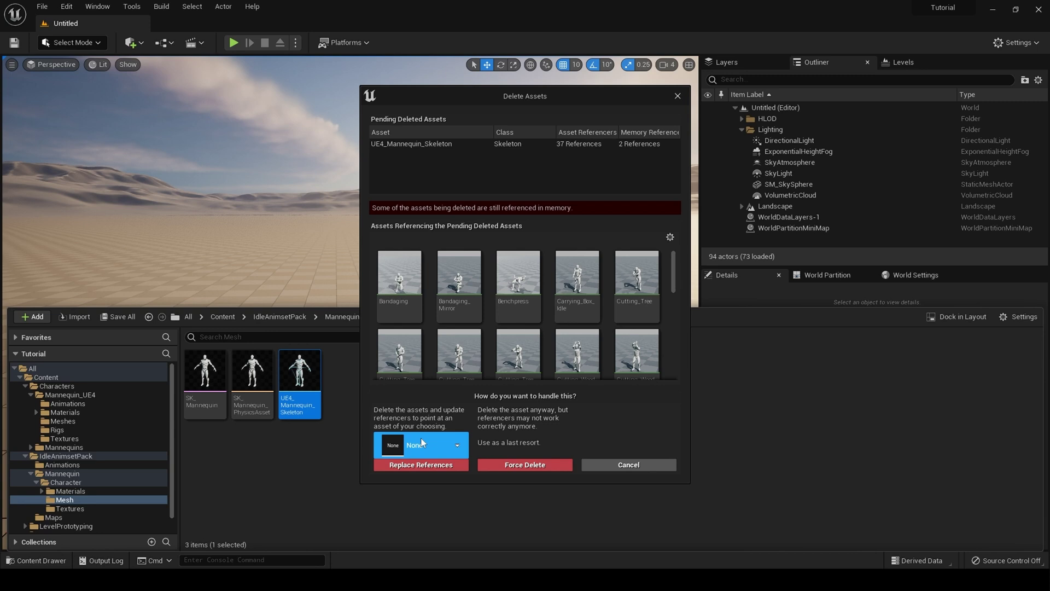
{"action": "left_click", "coordinate": [434, 452]}
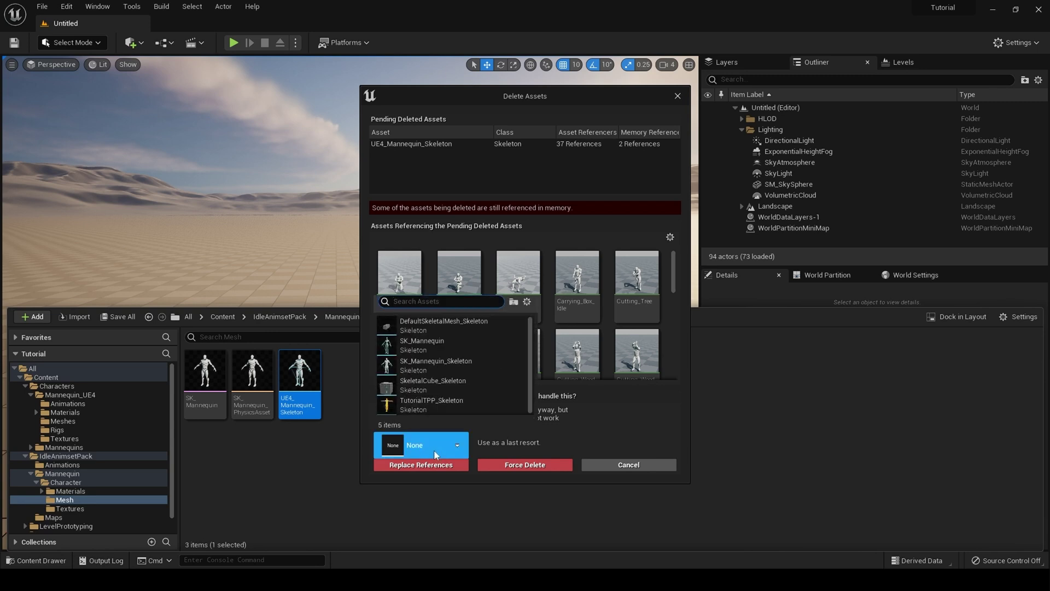
{"action": "left_click", "coordinate": [478, 363]}
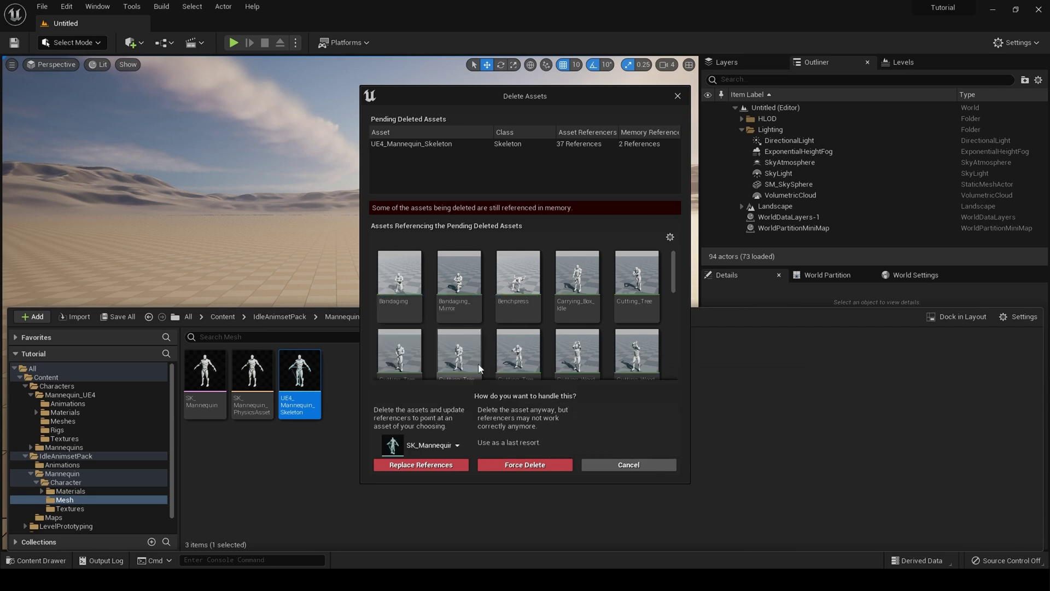
{"action": "left_click", "coordinate": [433, 465]}
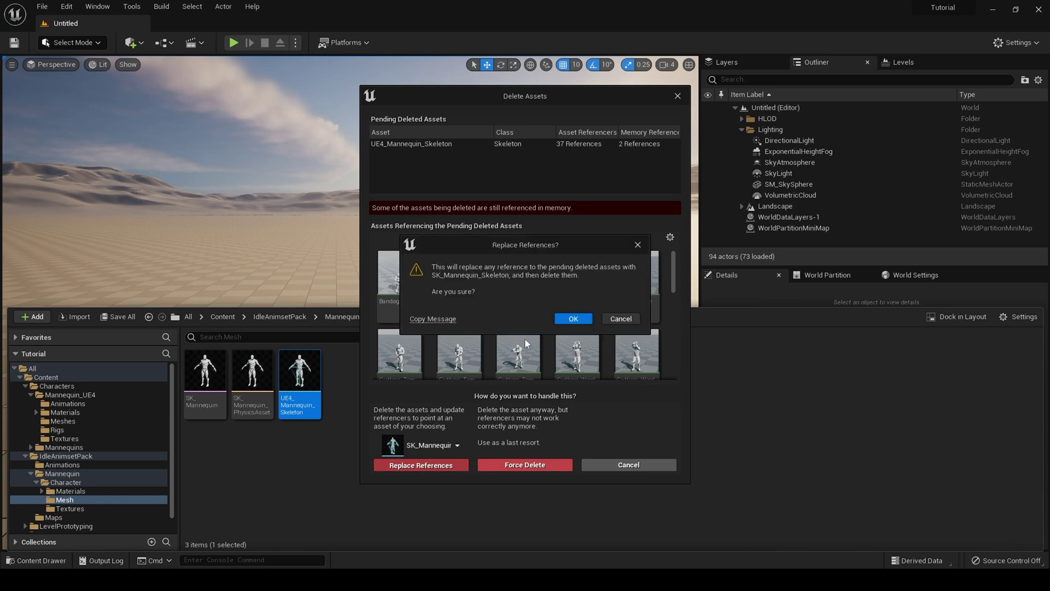
{"action": "left_click", "coordinate": [573, 319]}
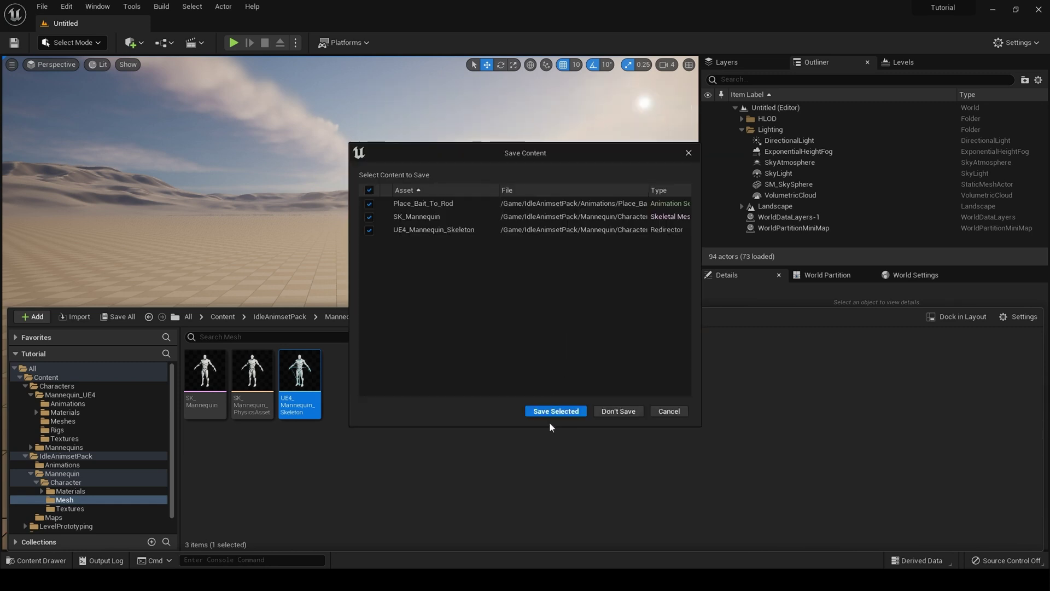
{"action": "left_click", "coordinate": [552, 415]}
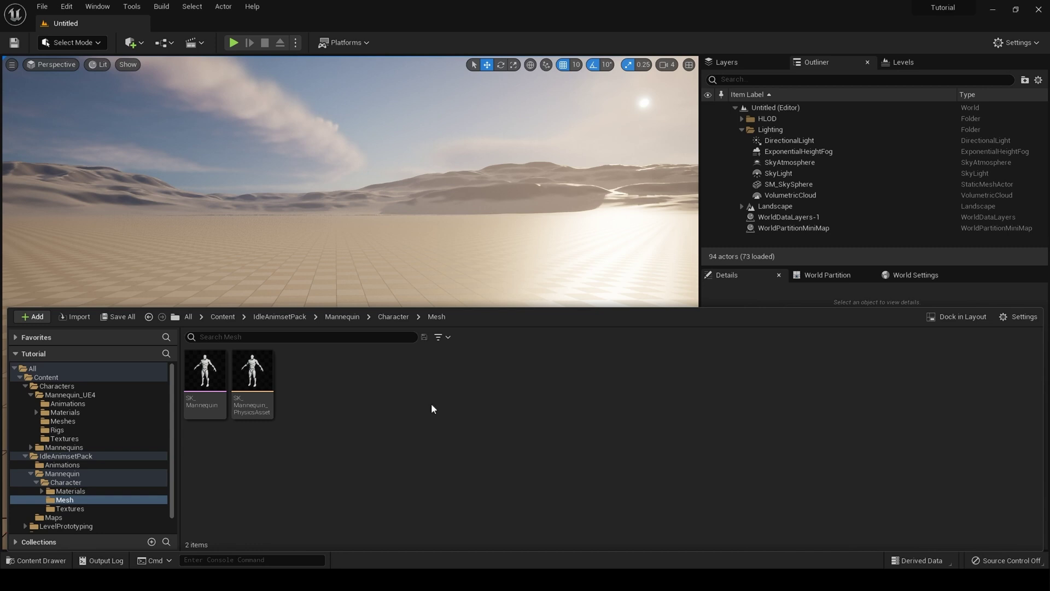
Open SK_Mannequin and switch to its Skeleton editor mode.
{"action": "double_click", "coordinate": [205, 386]}
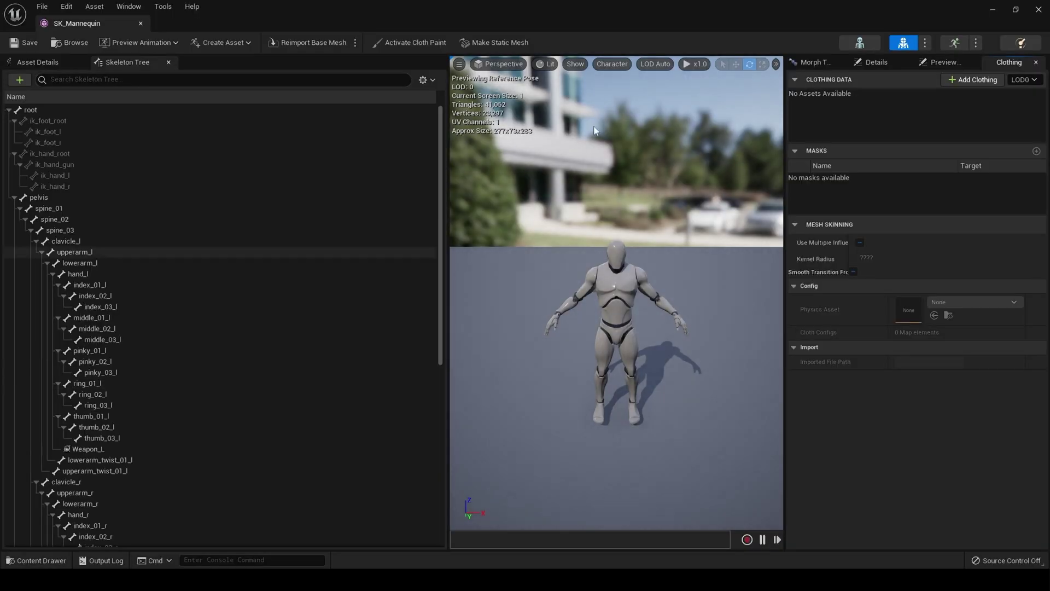
{"action": "left_click", "coordinate": [860, 42]}
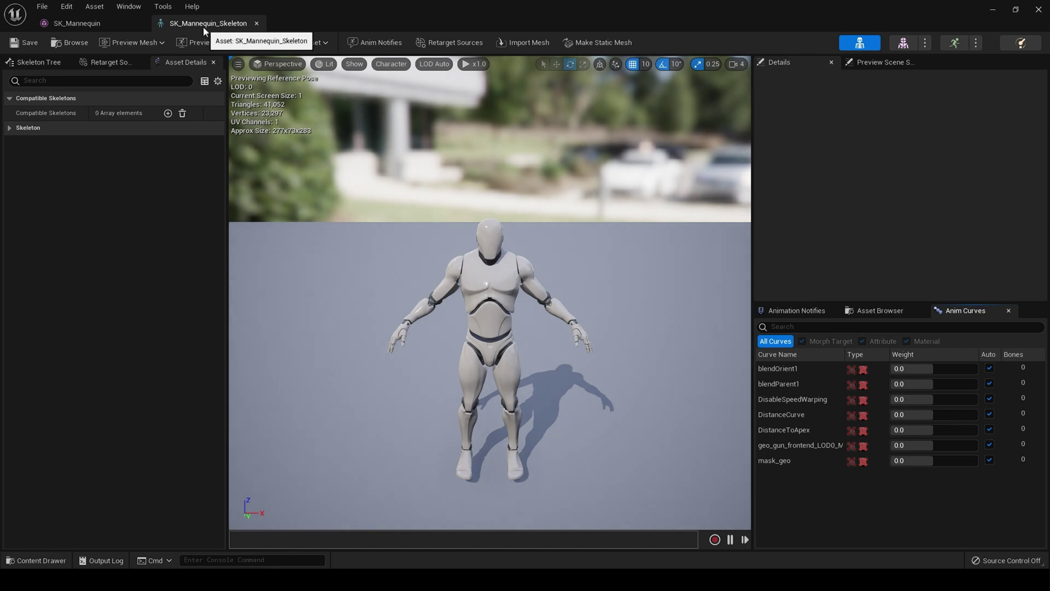
Close the skeleton editor and go back to the IdleAnimsetPack Animations folder.
{"action": "left_click", "coordinate": [1039, 9]}
{"action": "left_click", "coordinate": [42, 560]}
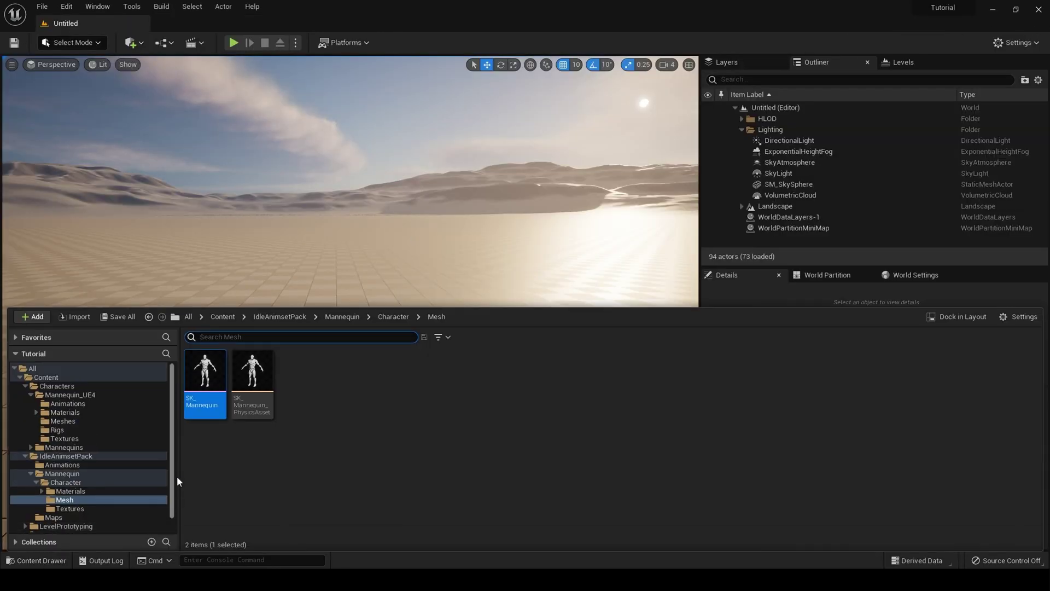
{"action": "left_click", "coordinate": [349, 317]}
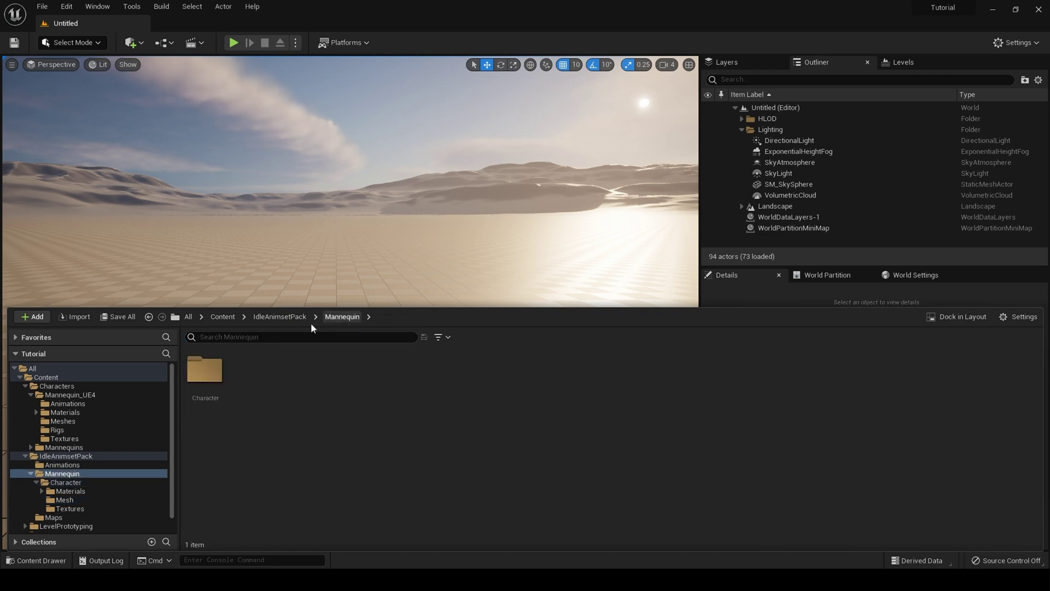
{"action": "left_click", "coordinate": [296, 317]}
{"action": "double_click", "coordinate": [208, 374]}
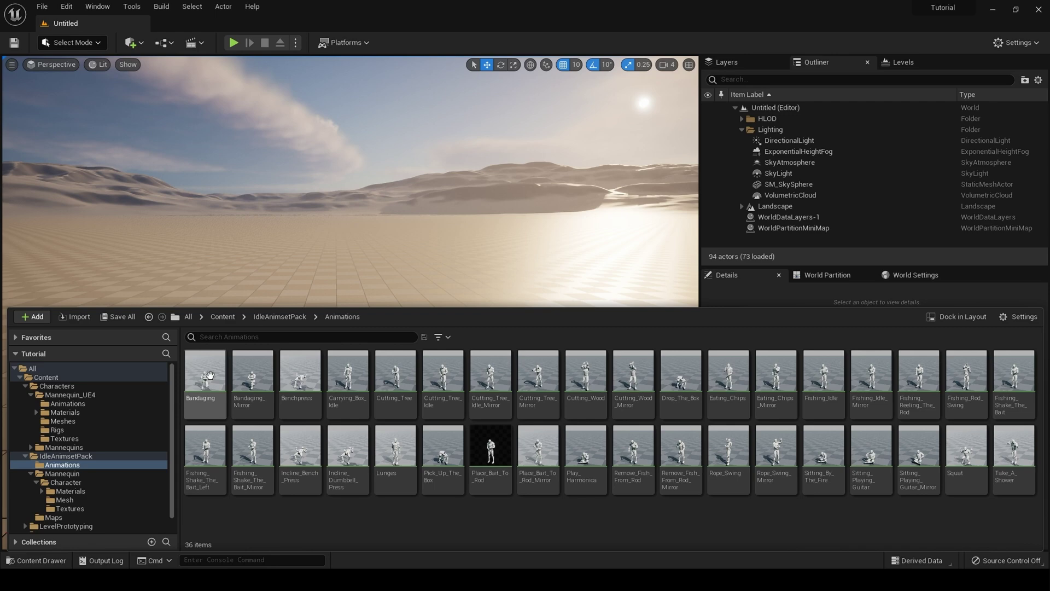
Select all 36 animations, find their skeleton, and save all modified assets.
{"action": "left_click", "coordinate": [211, 374]}
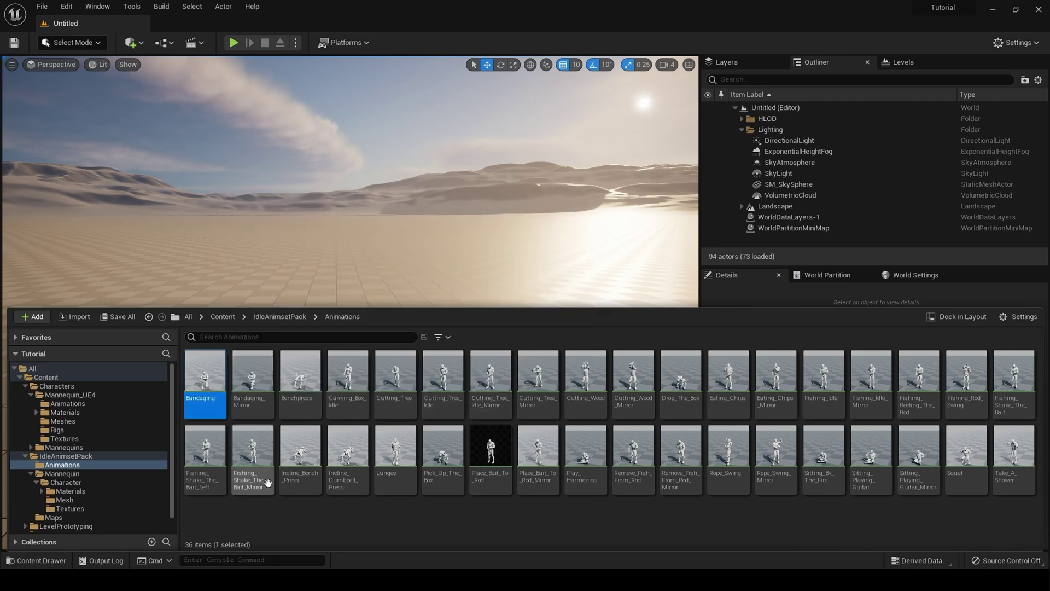
{"action": "left_click", "coordinate": [1018, 453], "text": "shift"}
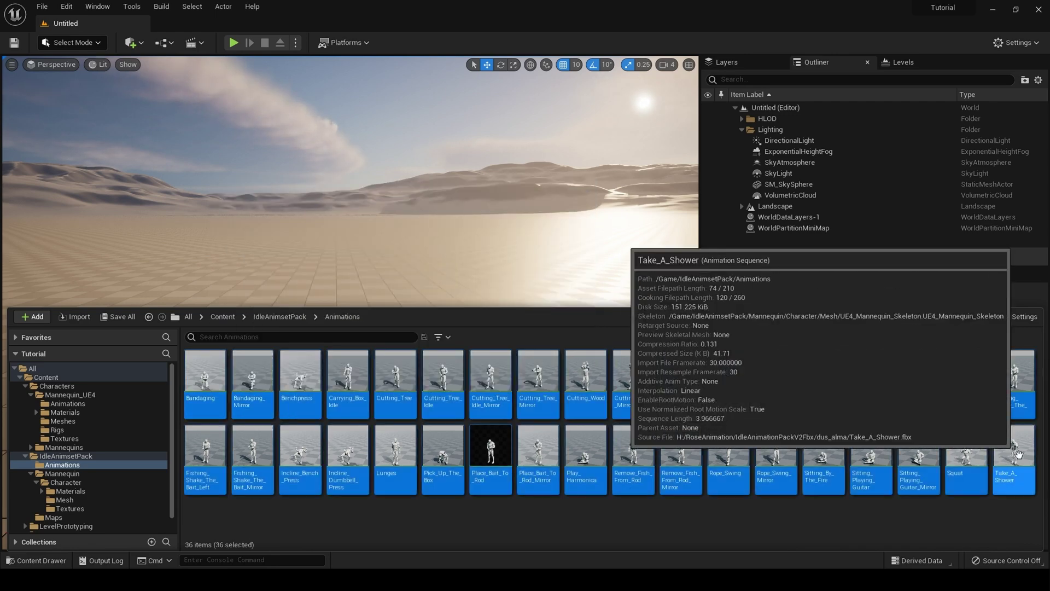
{"action": "right_click", "coordinate": [1017, 453]}
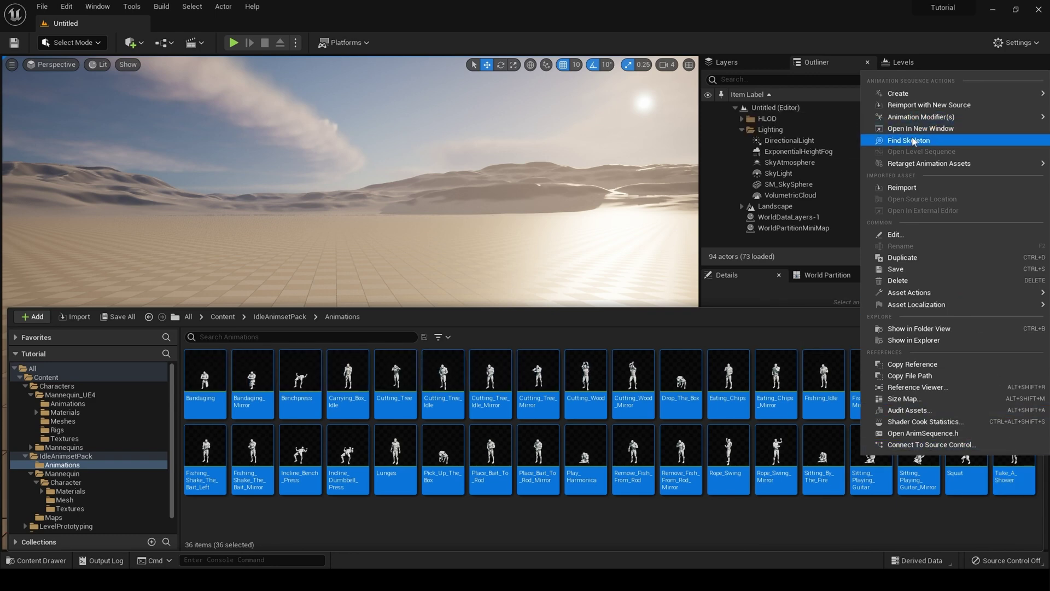
{"action": "left_click", "coordinate": [912, 141]}
{"action": "left_click", "coordinate": [28, 561]}
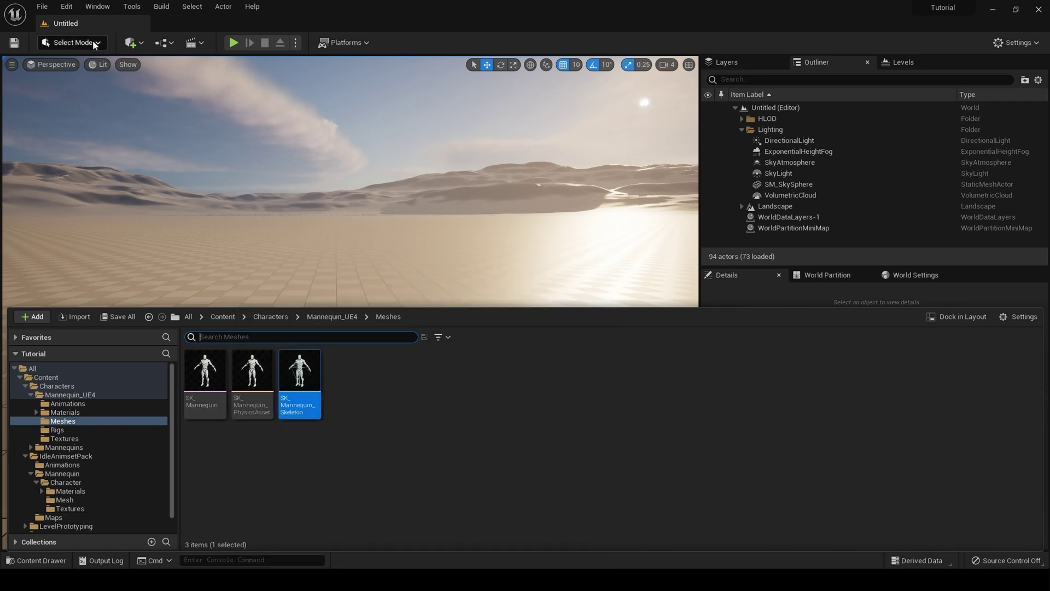
{"action": "left_click", "coordinate": [42, 6]}
{"action": "left_click", "coordinate": [84, 104]}
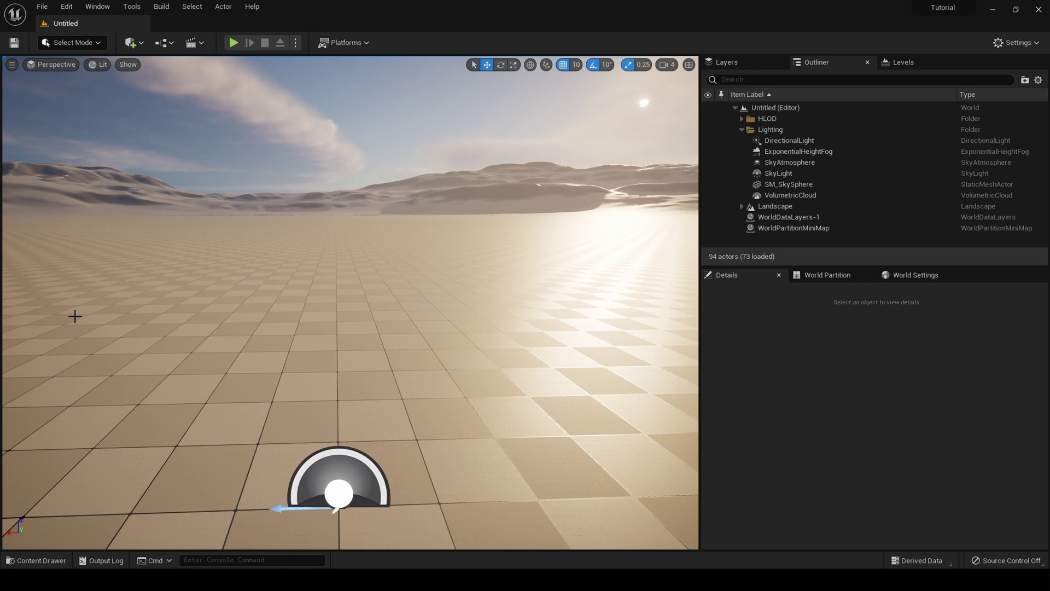
Preview the Bandaging and Bandaging_Mirror animations on the mannequin.
{"action": "left_click", "coordinate": [45, 563]}
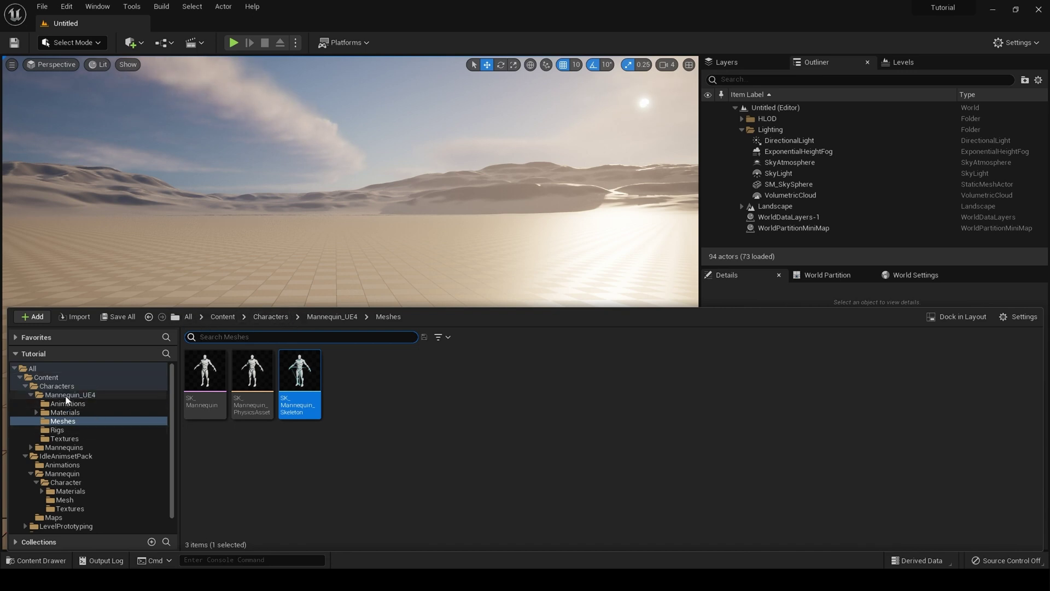
{"action": "left_click", "coordinate": [64, 457]}
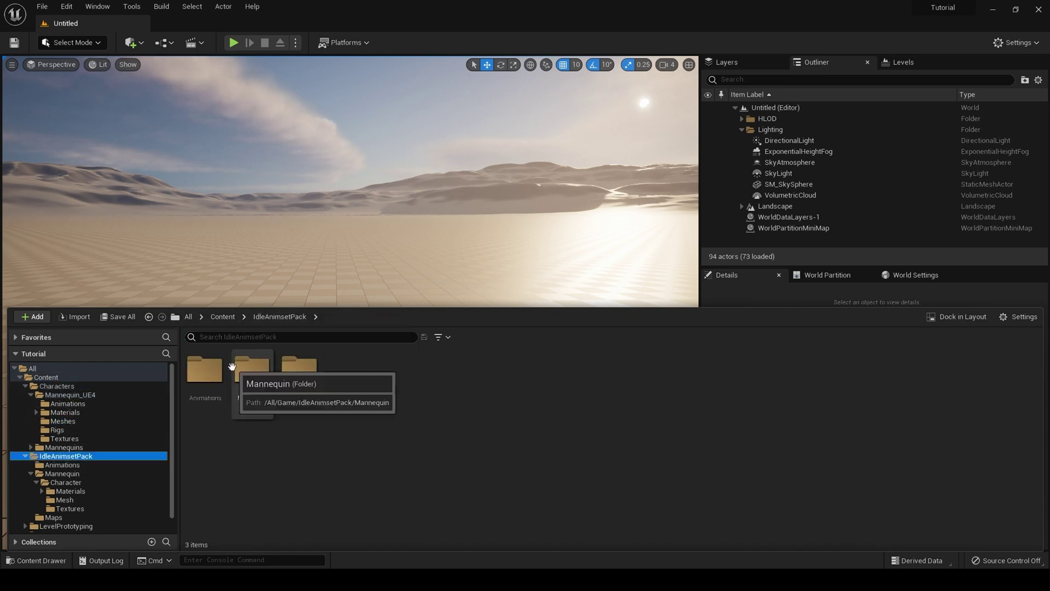
{"action": "double_click", "coordinate": [206, 372]}
{"action": "double_click", "coordinate": [209, 390]}
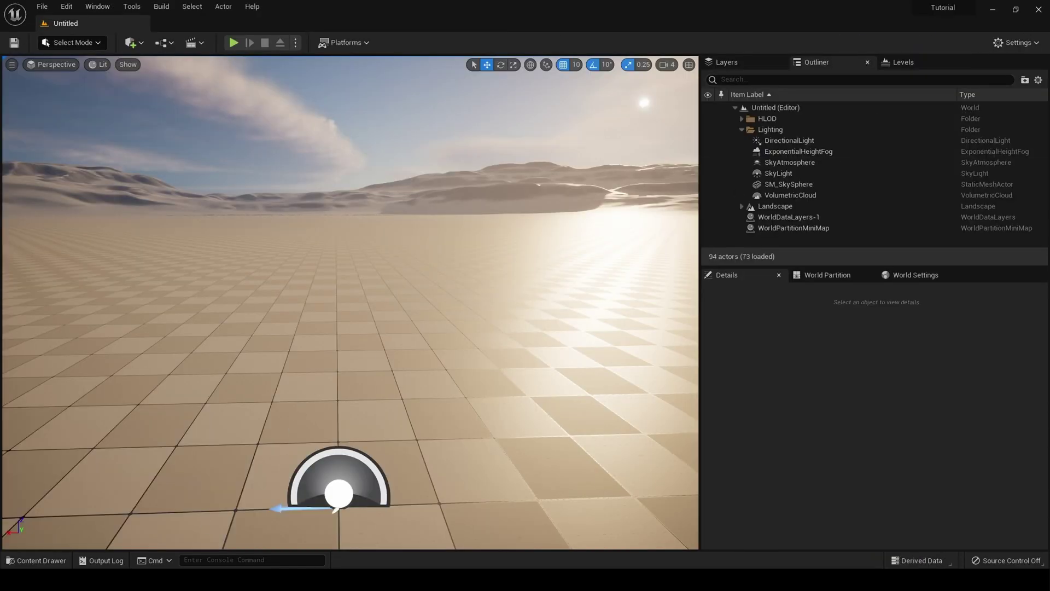
{"action": "key", "text": "ctrl+space"}
{"action": "double_click", "coordinate": [264, 403]}
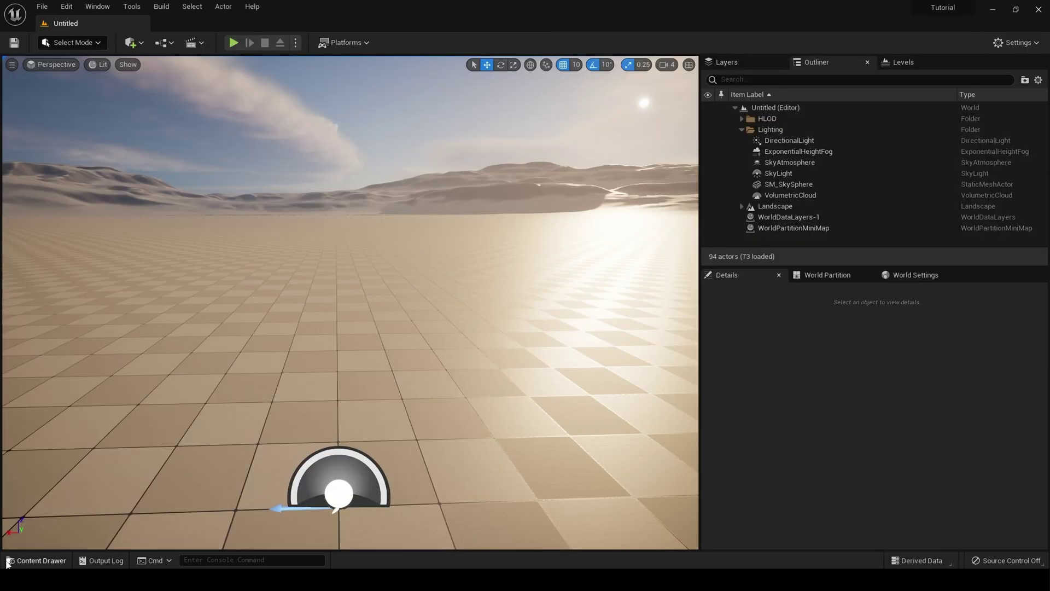
{"action": "left_click", "coordinate": [9, 562]}
Open all 36 animations together in the Bulk Edit via Property Matrix grid.
{"action": "left_click", "coordinate": [202, 384]}
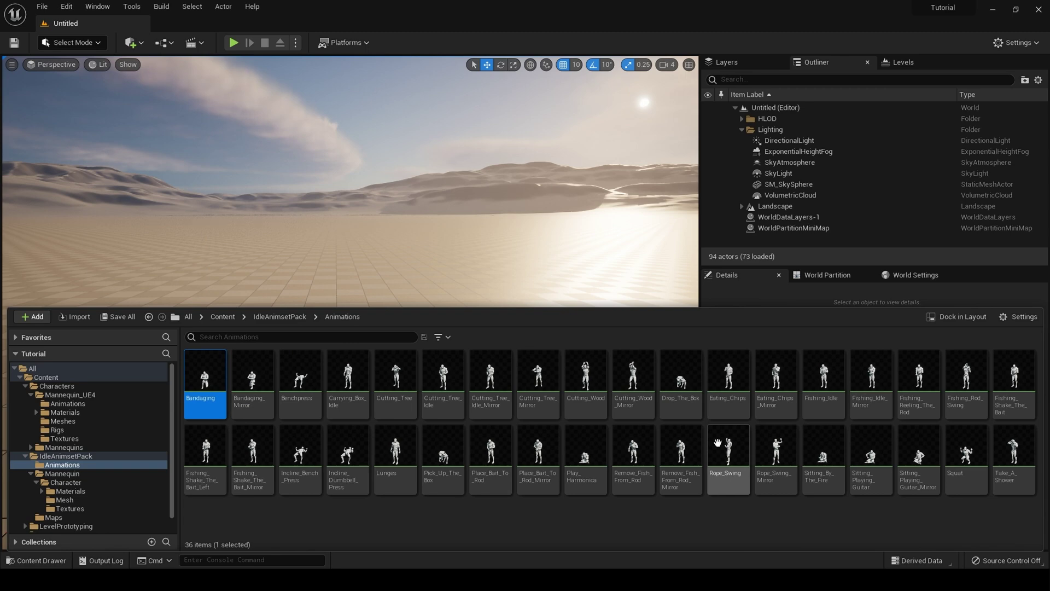
{"action": "left_click", "coordinate": [1011, 448], "text": "shift"}
{"action": "right_click", "coordinate": [1011, 449]}
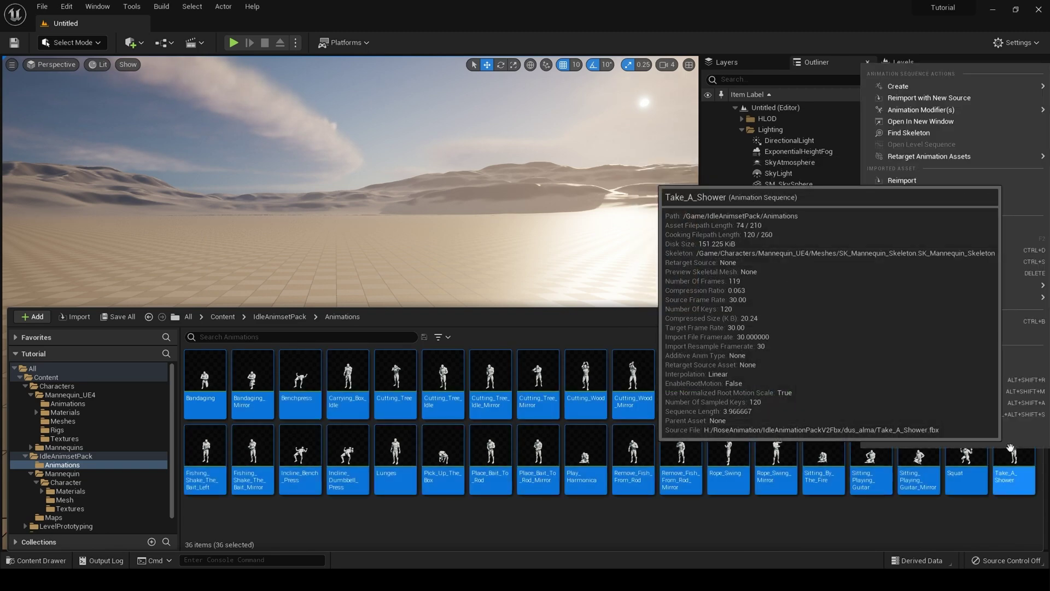
{"action": "mouse_move", "coordinate": [919, 289]}
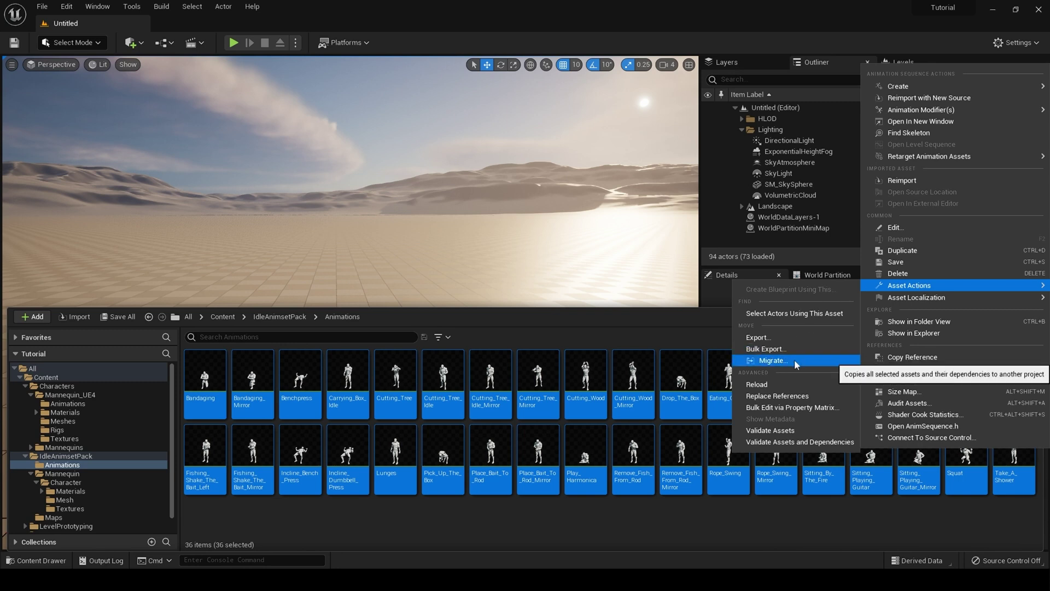
{"action": "left_click", "coordinate": [797, 408]}
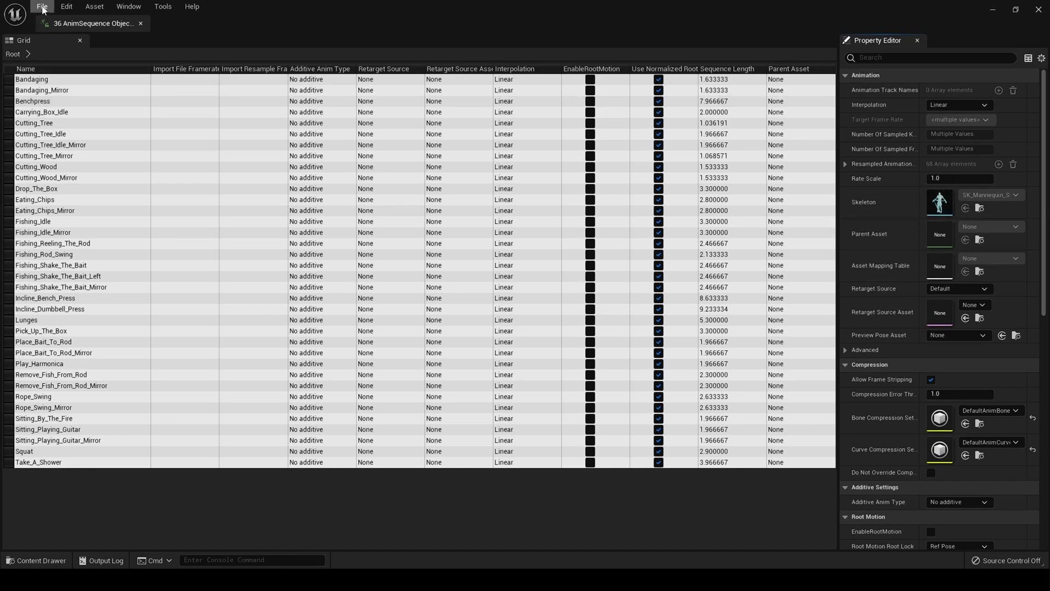
Save all unsaved levels and assets, then close the property grid.
{"action": "left_click", "coordinate": [43, 7]}
{"action": "left_click", "coordinate": [68, 59]}
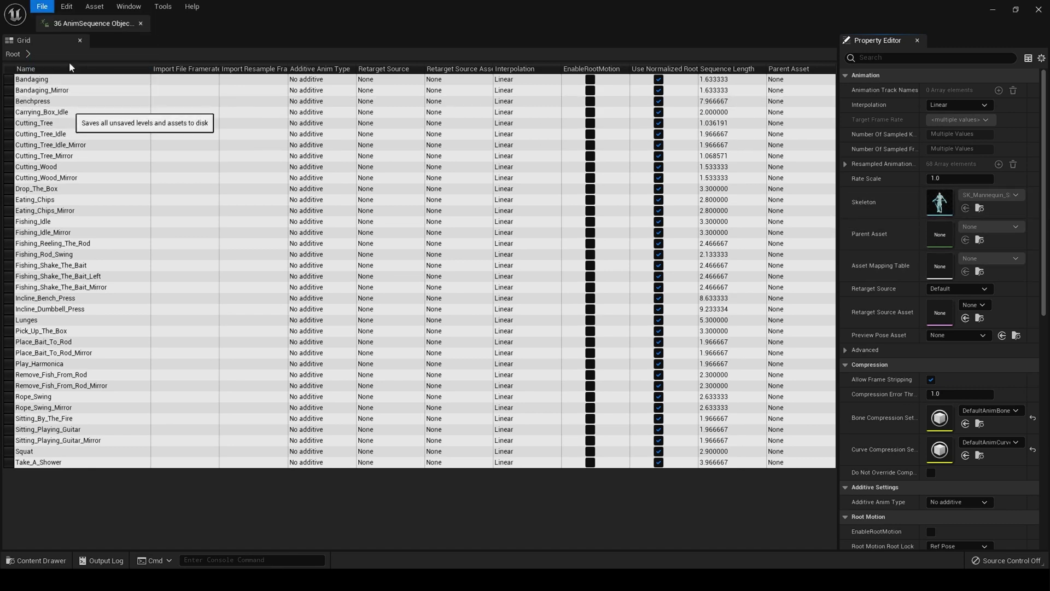
{"action": "left_click", "coordinate": [1039, 10]}
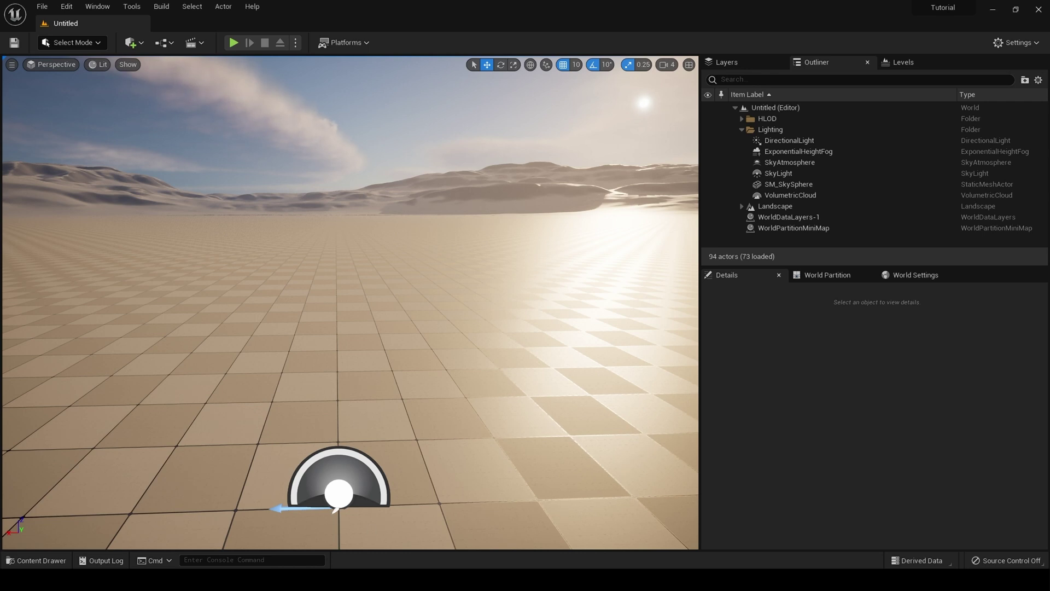
Browse from Content to Characters > Mannequin_UE4 > Rigs in the Content Drawer.
{"action": "left_click", "coordinate": [38, 562]}
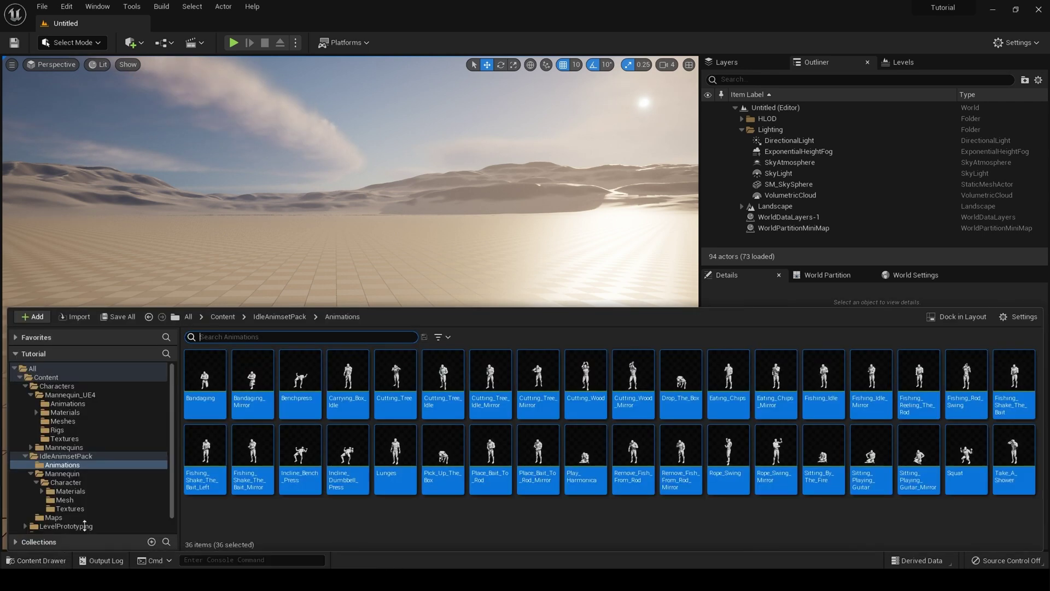
{"action": "left_click", "coordinate": [222, 318]}
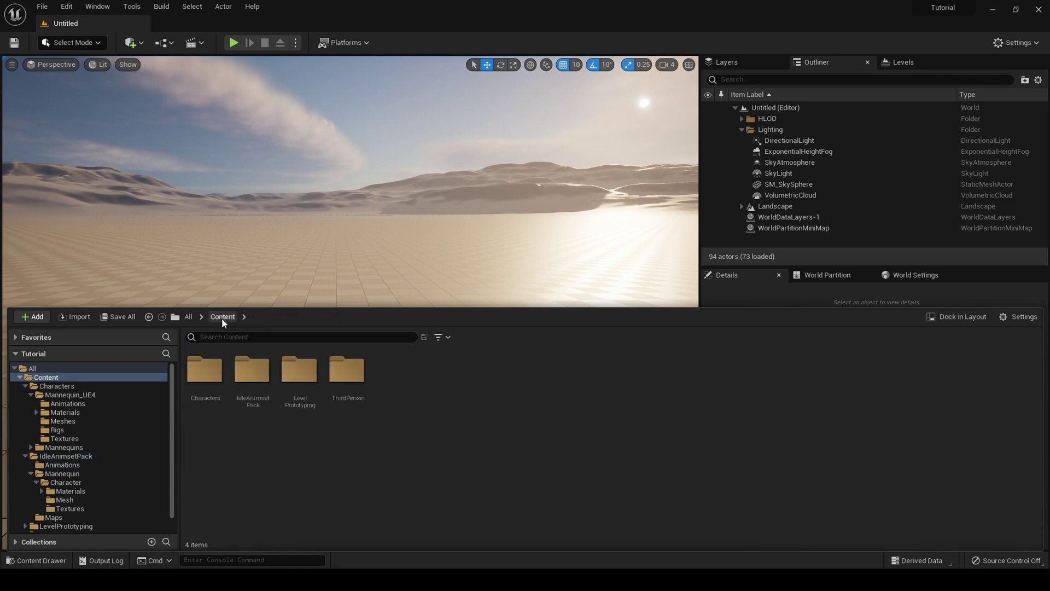
{"action": "double_click", "coordinate": [212, 375]}
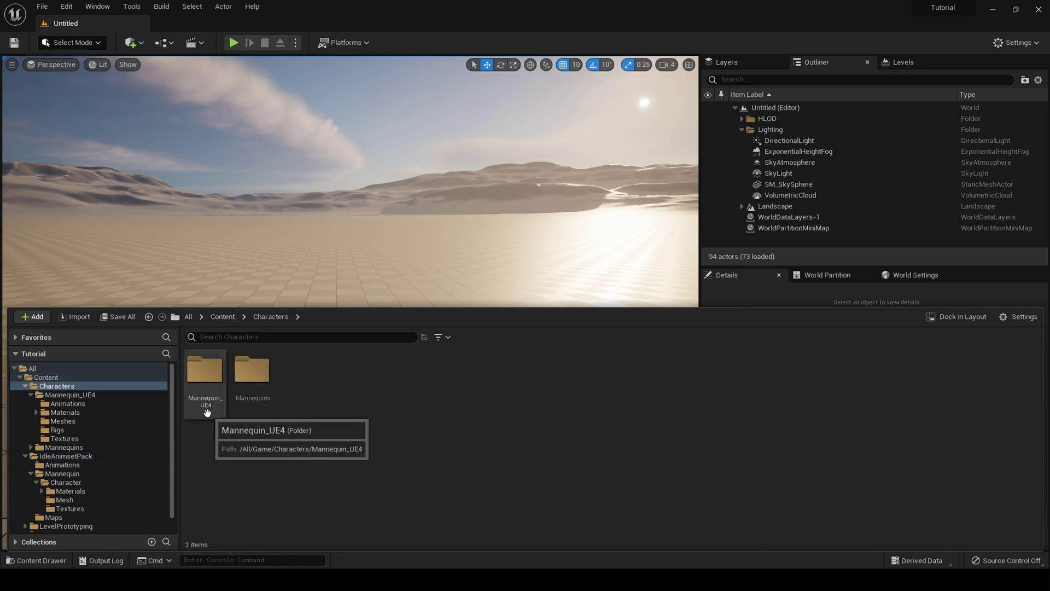
{"action": "double_click", "coordinate": [207, 412]}
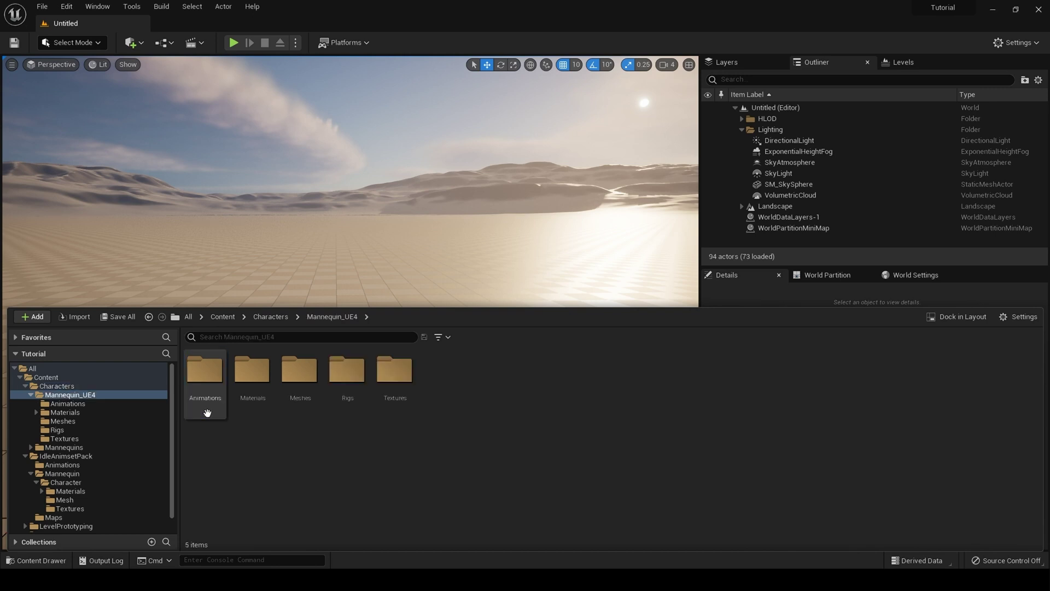
{"action": "double_click", "coordinate": [356, 386]}
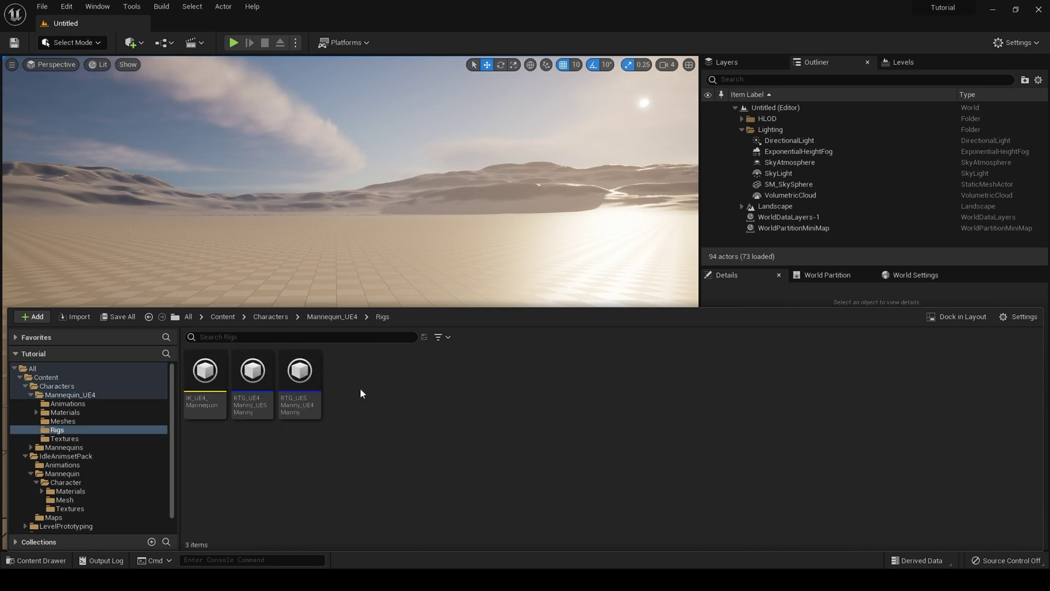
Open the RTG_UE4Manny_UE5Manny retargeter and preview Carrying_Box_Idle on both mannequins.
{"action": "double_click", "coordinate": [257, 408]}
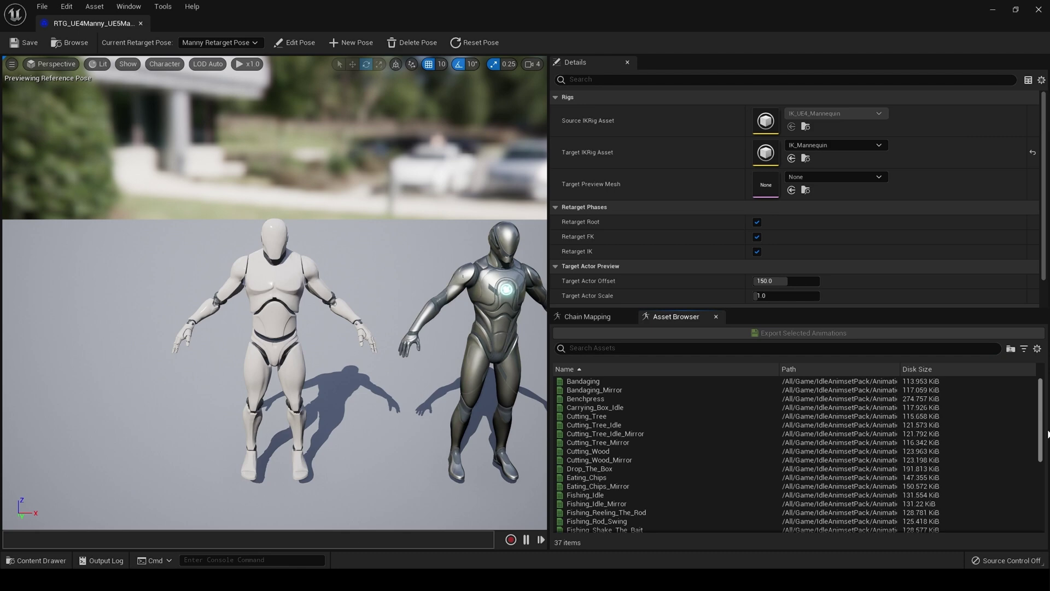
{"action": "scroll", "coordinate": [1048, 434], "scroll_direction": "down", "scroll_amount": 6}
{"action": "scroll", "coordinate": [1048, 434], "scroll_direction": "up", "scroll_amount": 6}
{"action": "left_click", "coordinate": [638, 408]}
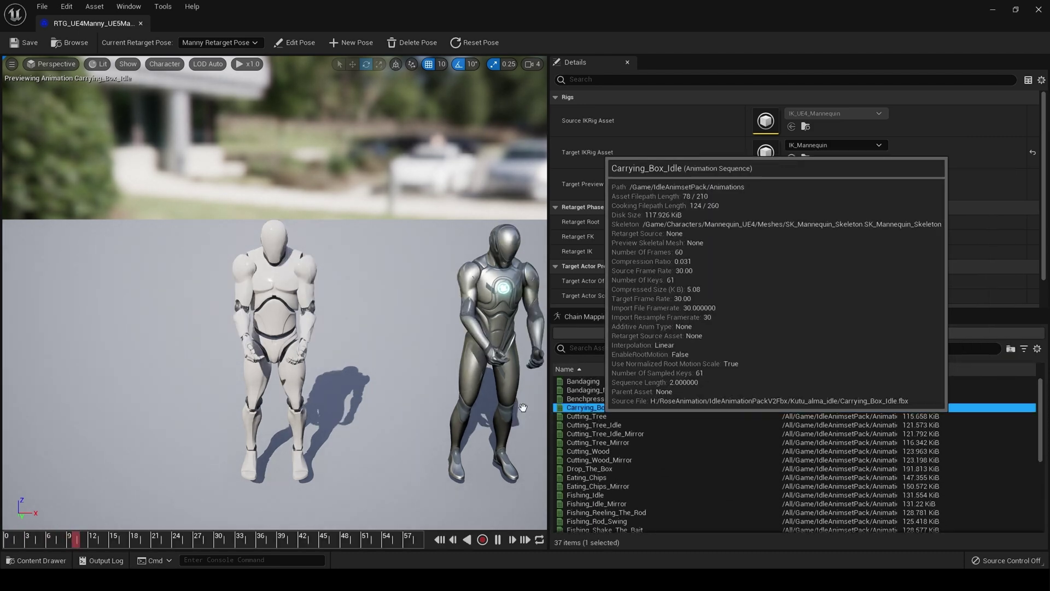
{"action": "left_click_drag", "start_coordinate": [458, 409], "coordinate": [458, 409]}
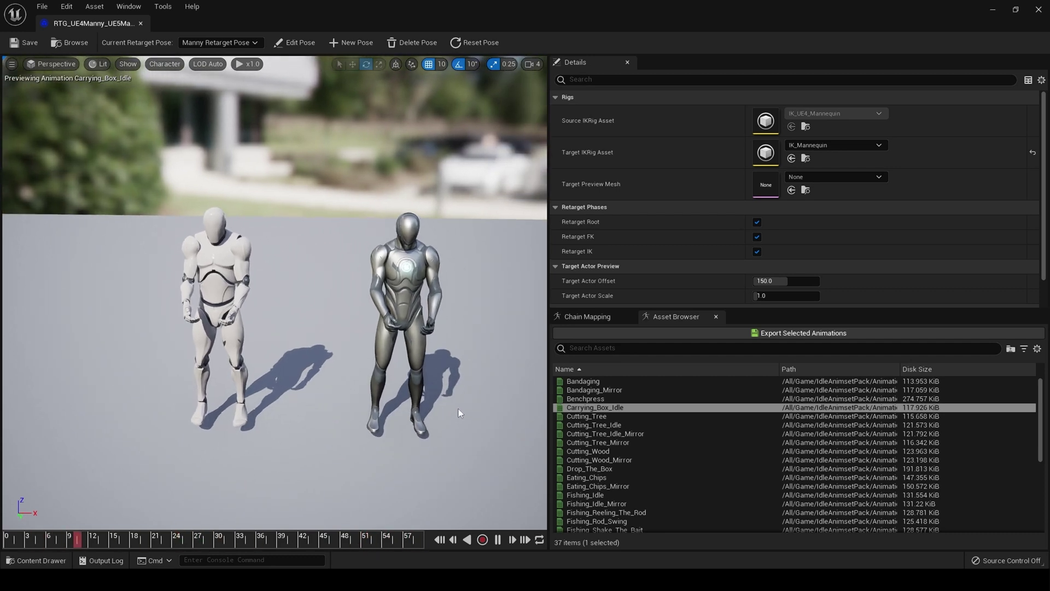
Select all 37 animations from Bandaging through Take_A_Shower in the Asset Browser.
{"action": "left_click", "coordinate": [596, 382]}
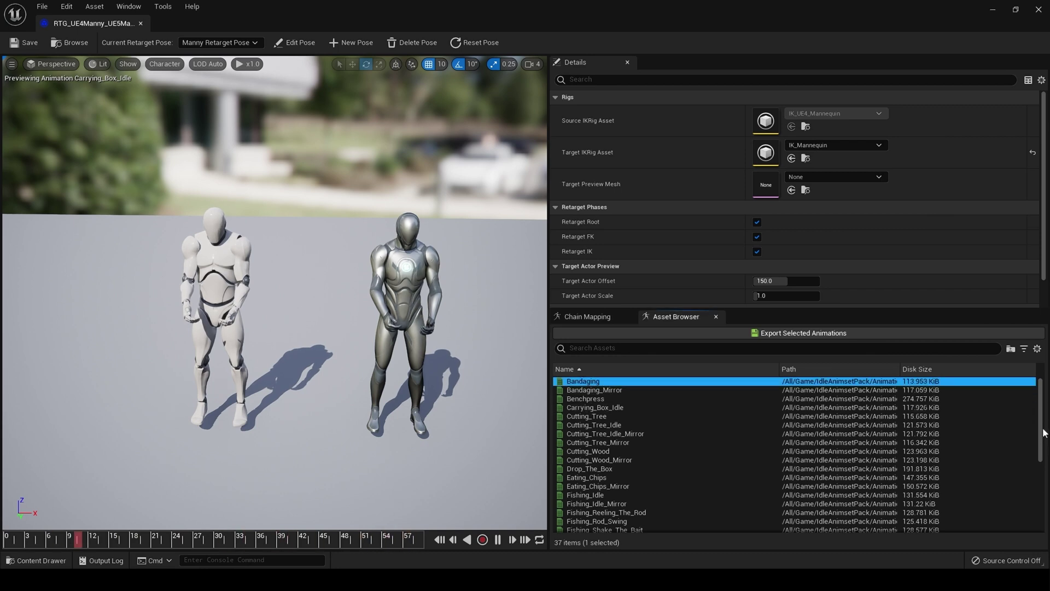
{"action": "scroll", "coordinate": [1042, 421], "scroll_direction": "down", "scroll_amount": 6}
{"action": "left_click", "coordinate": [608, 526], "text": "shift"}
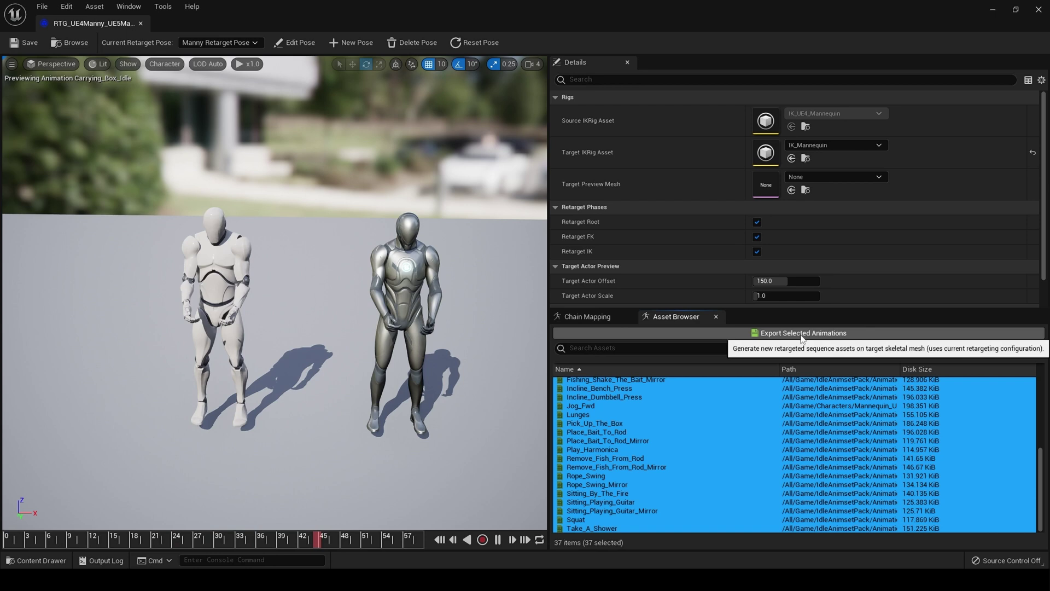
Export the selected animations into a new UE5 folder under IdleAnimsetPack/Animations.
{"action": "left_click", "coordinate": [802, 334]}
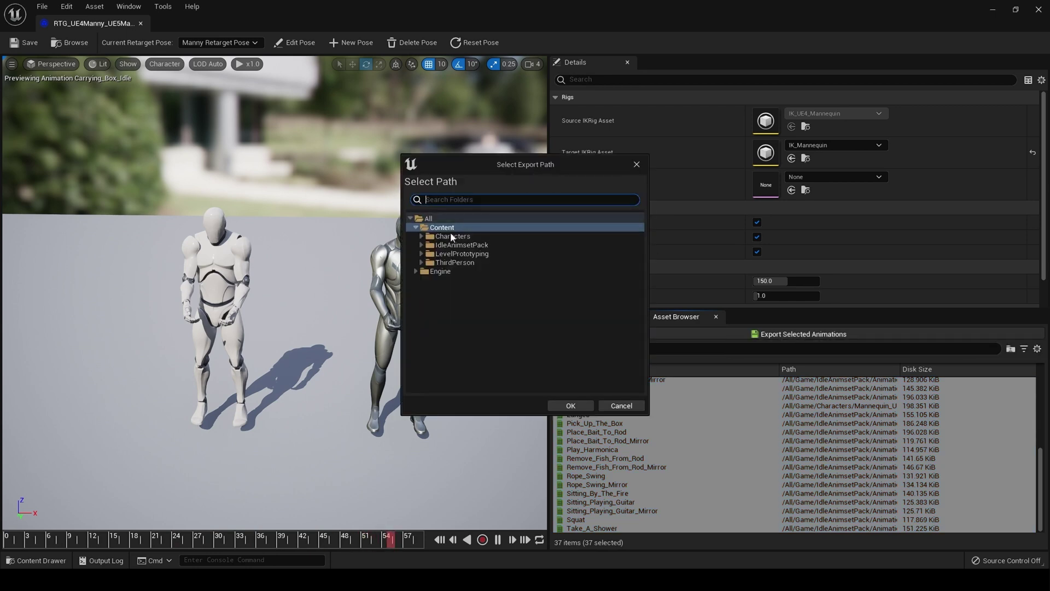
{"action": "double_click", "coordinate": [468, 246]}
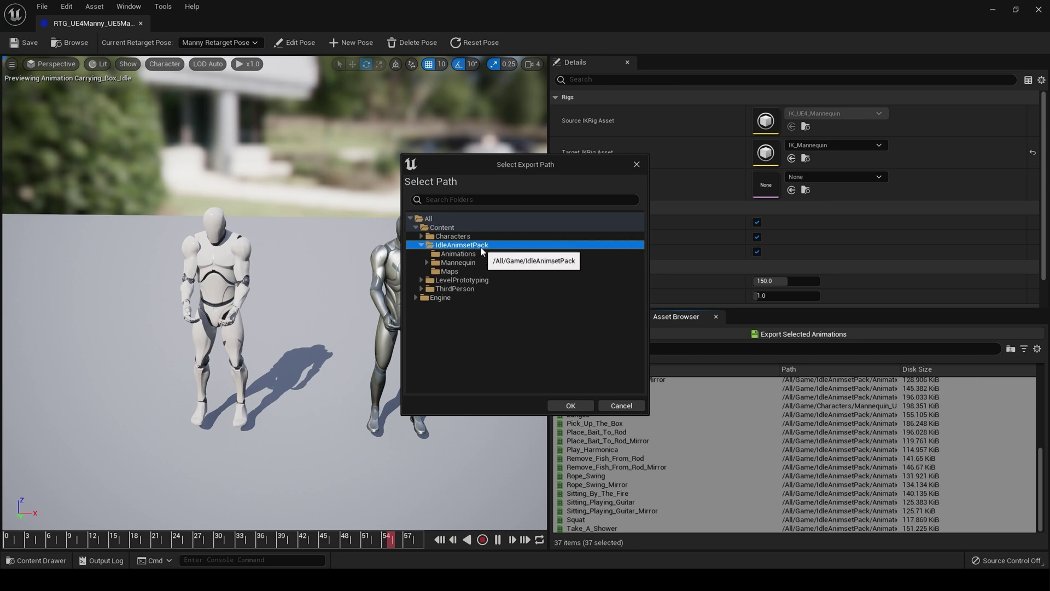
{"action": "left_click", "coordinate": [462, 254]}
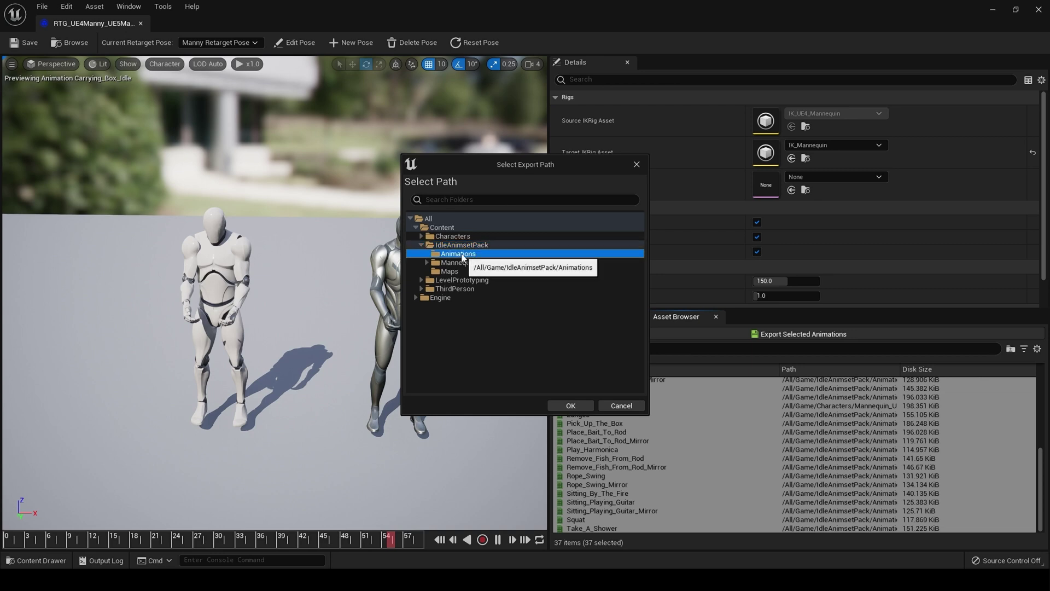
{"action": "right_click", "coordinate": [462, 255]}
{"action": "left_click", "coordinate": [487, 265]}
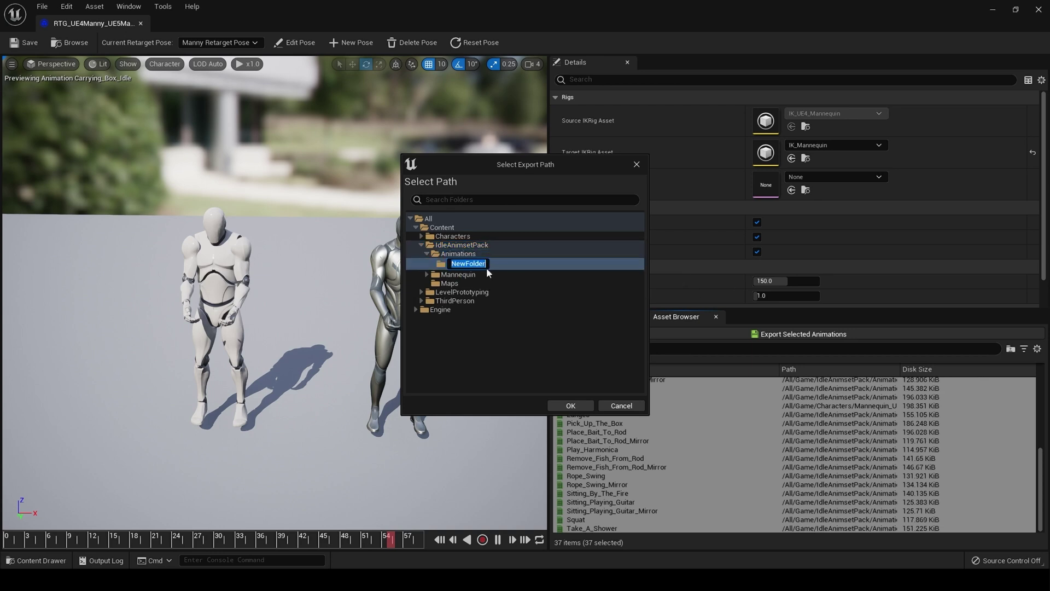
{"action": "key", "text": "BackSpace"}
{"action": "key", "text": "Return"}
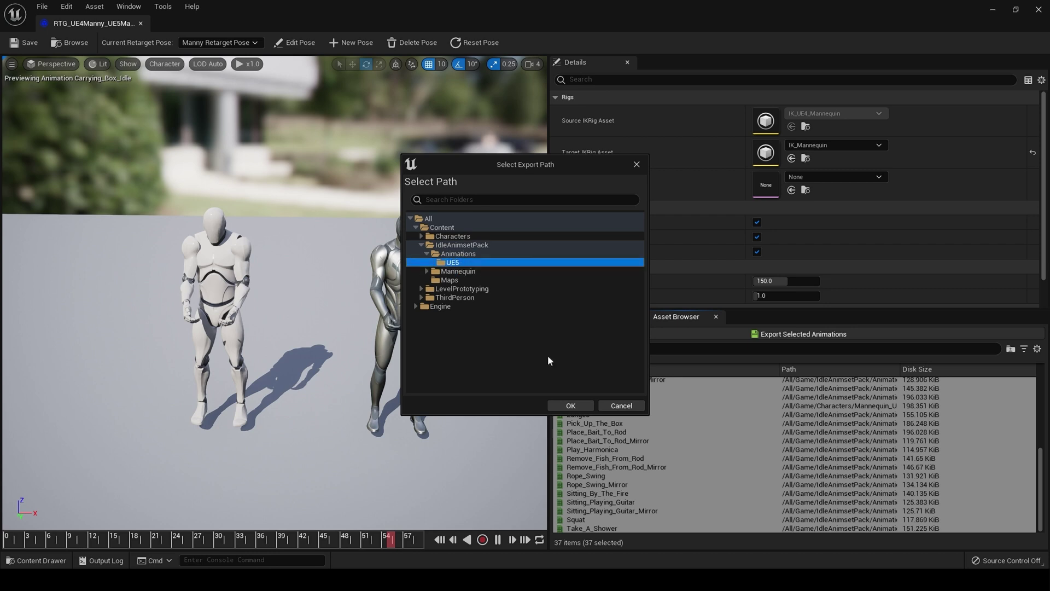
{"action": "left_click", "coordinate": [570, 405]}
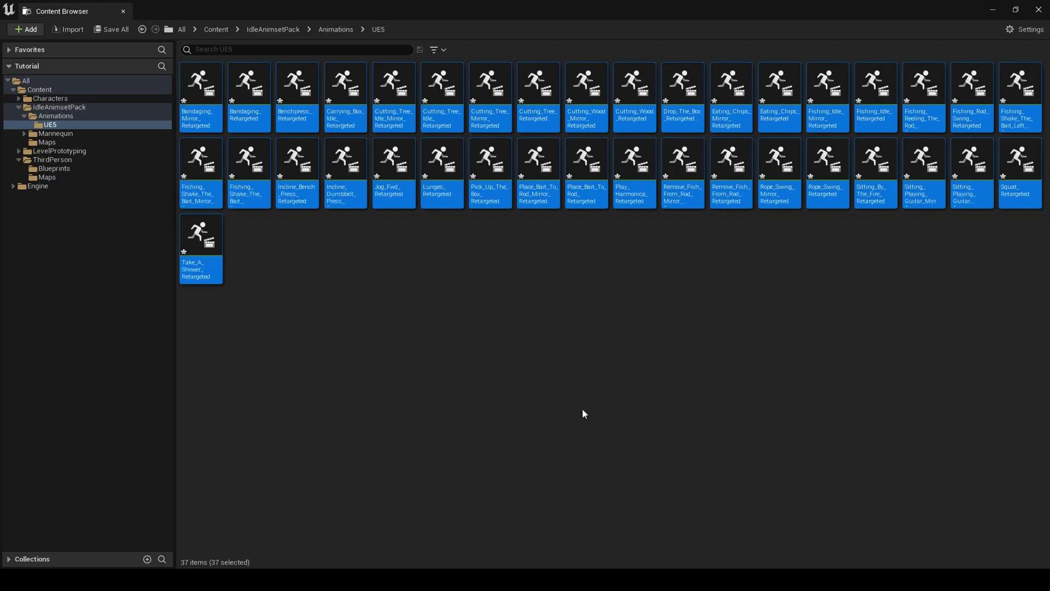
Preview Bandaging_Mirror_Retargeted and Place_Bait_To_Rod_Retargeted playing on the UE5 Manny.
{"action": "left_click", "coordinate": [302, 228]}
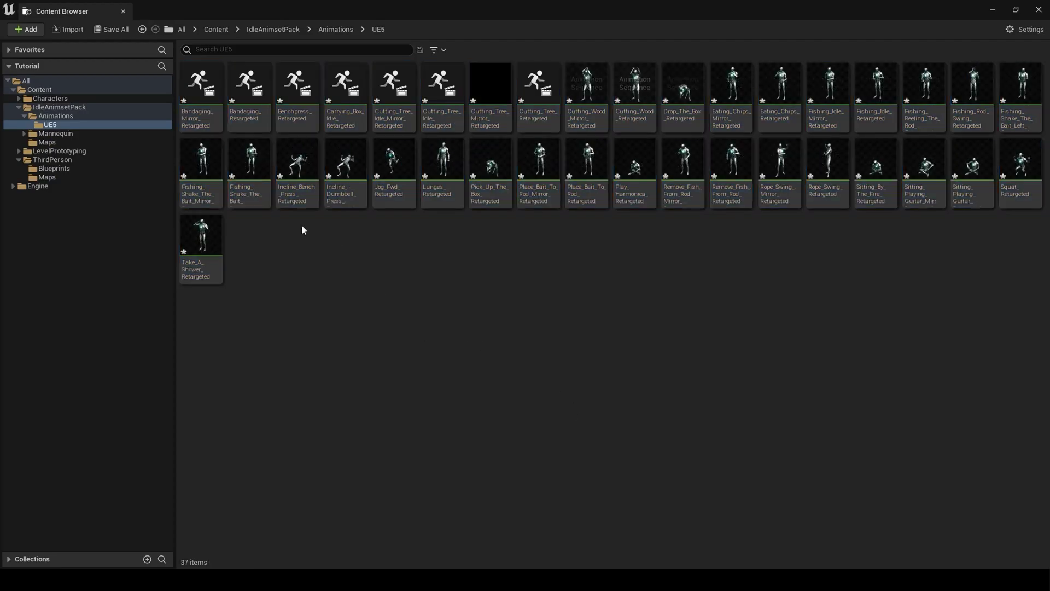
{"action": "double_click", "coordinate": [217, 104]}
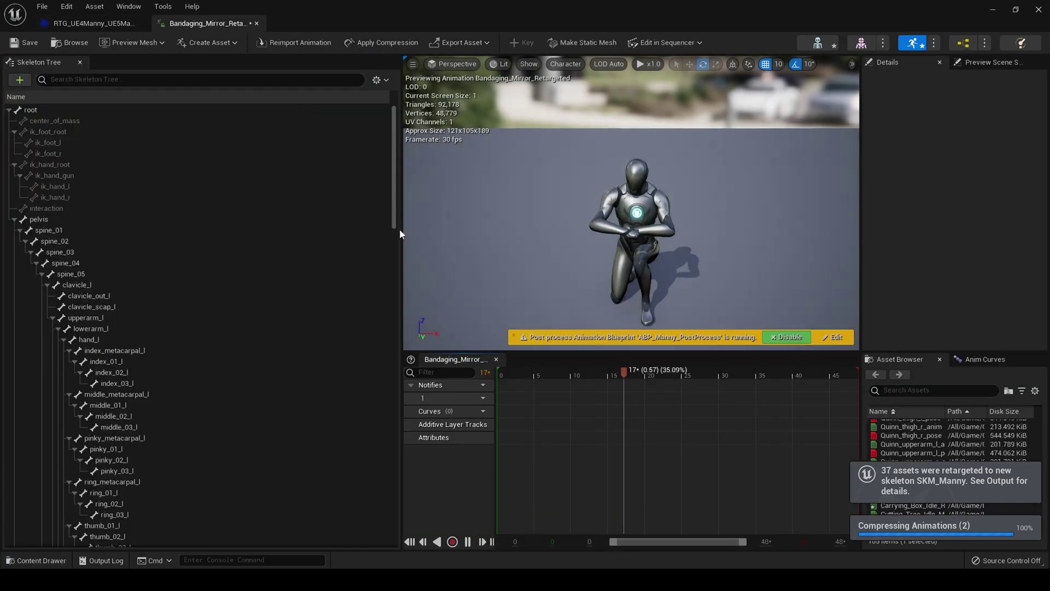
{"action": "left_click", "coordinate": [1039, 10]}
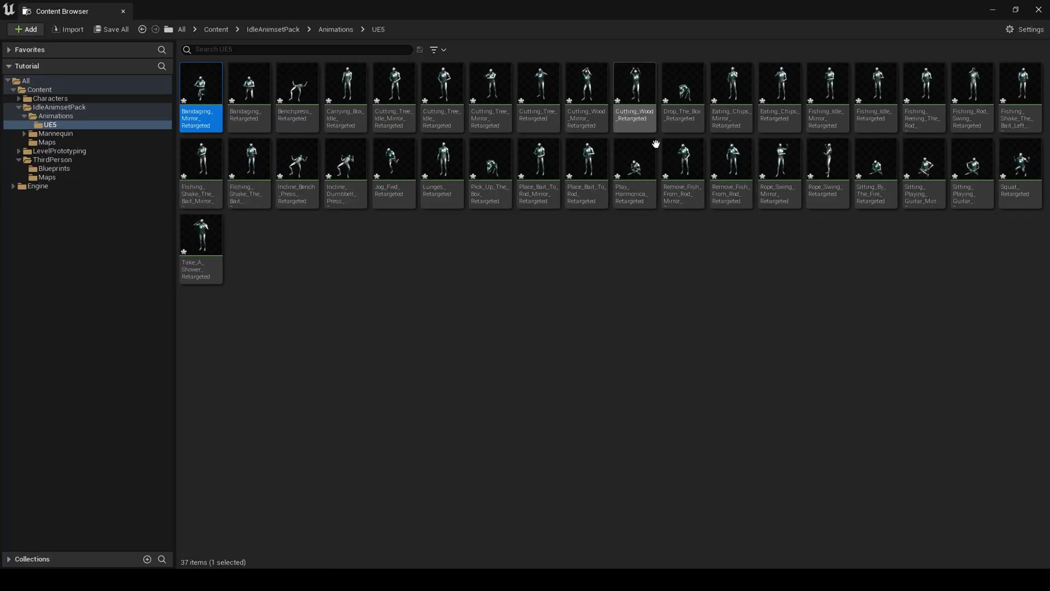
{"action": "double_click", "coordinate": [606, 169]}
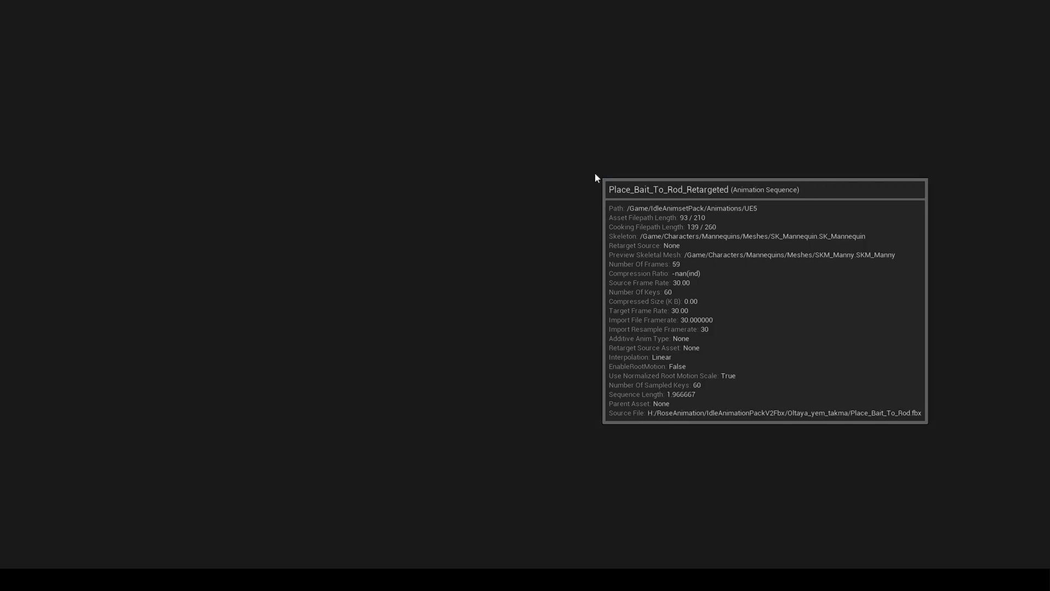